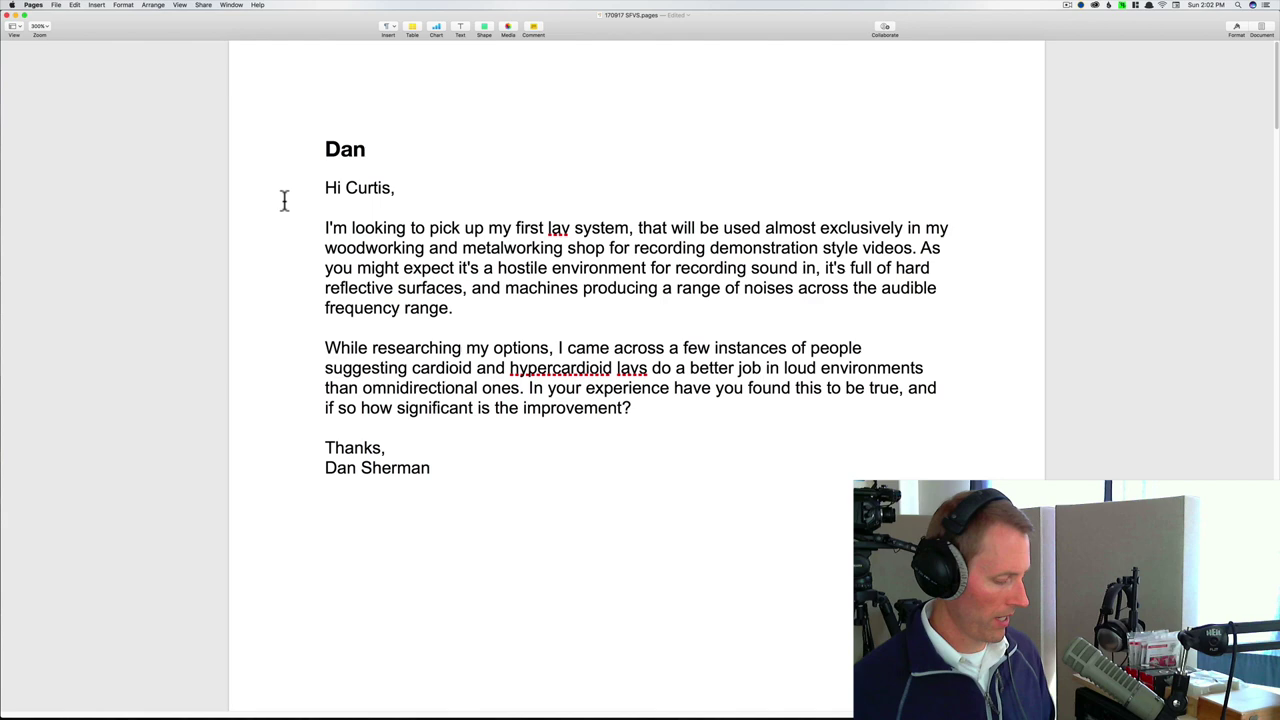
Switch from the Pages letter to Chrome's B&H results for 'countryman ear cardioid'
key("ctrl+Right")
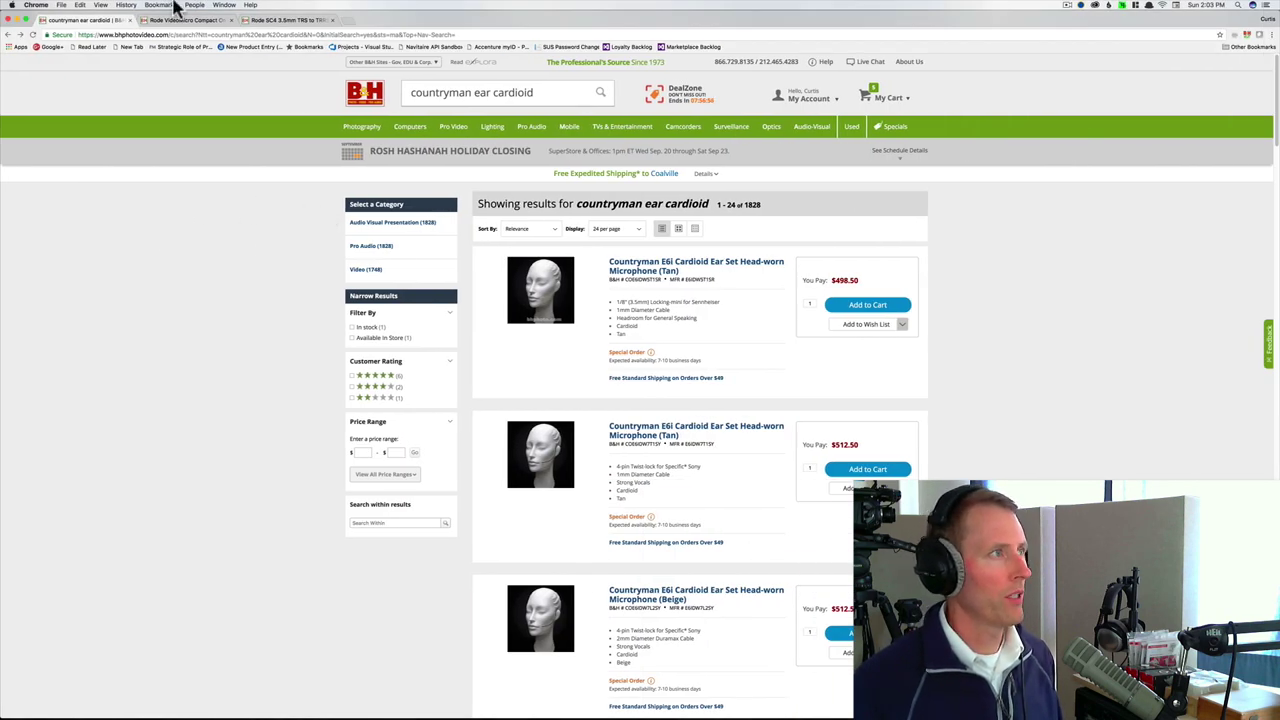
Open the Countryman E6i Cardioid Ear Set (Tan) product page, priced at $498.50
left_click(686, 264)
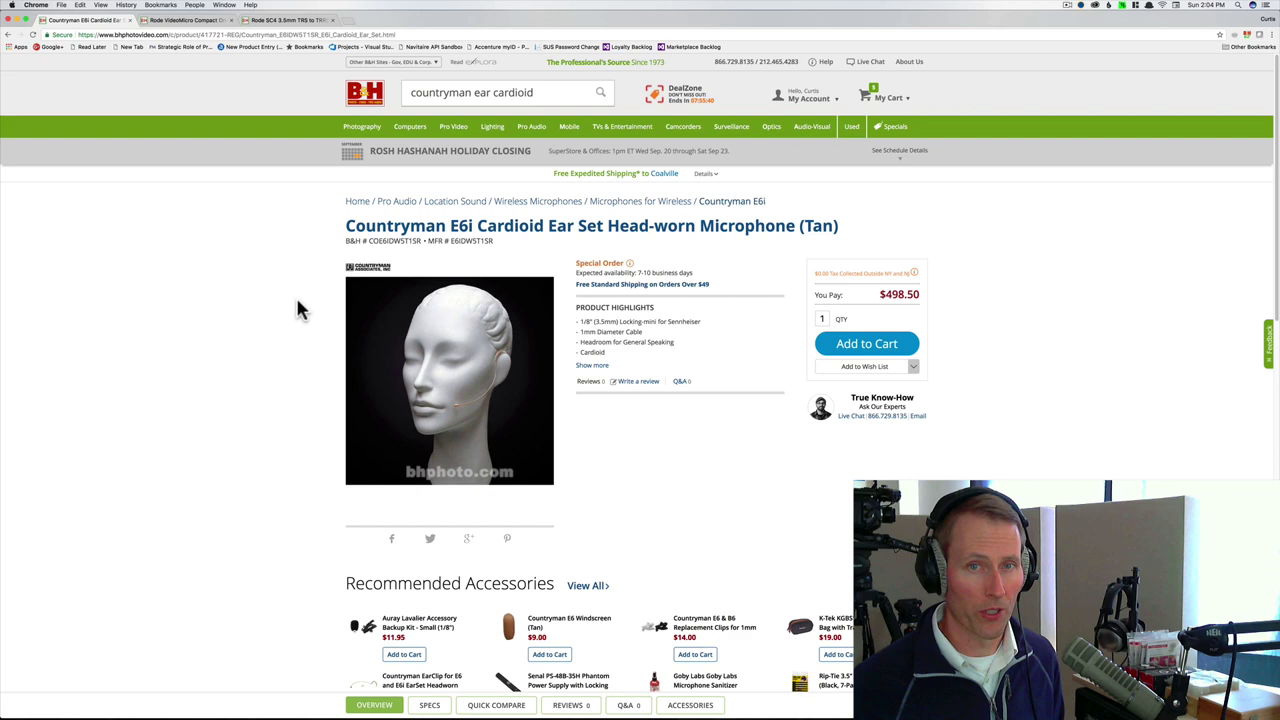
Scroll Pages to the smartphone microphone letter, then return to the Countryman E6i page in Chrome
key("ctrl+Left")
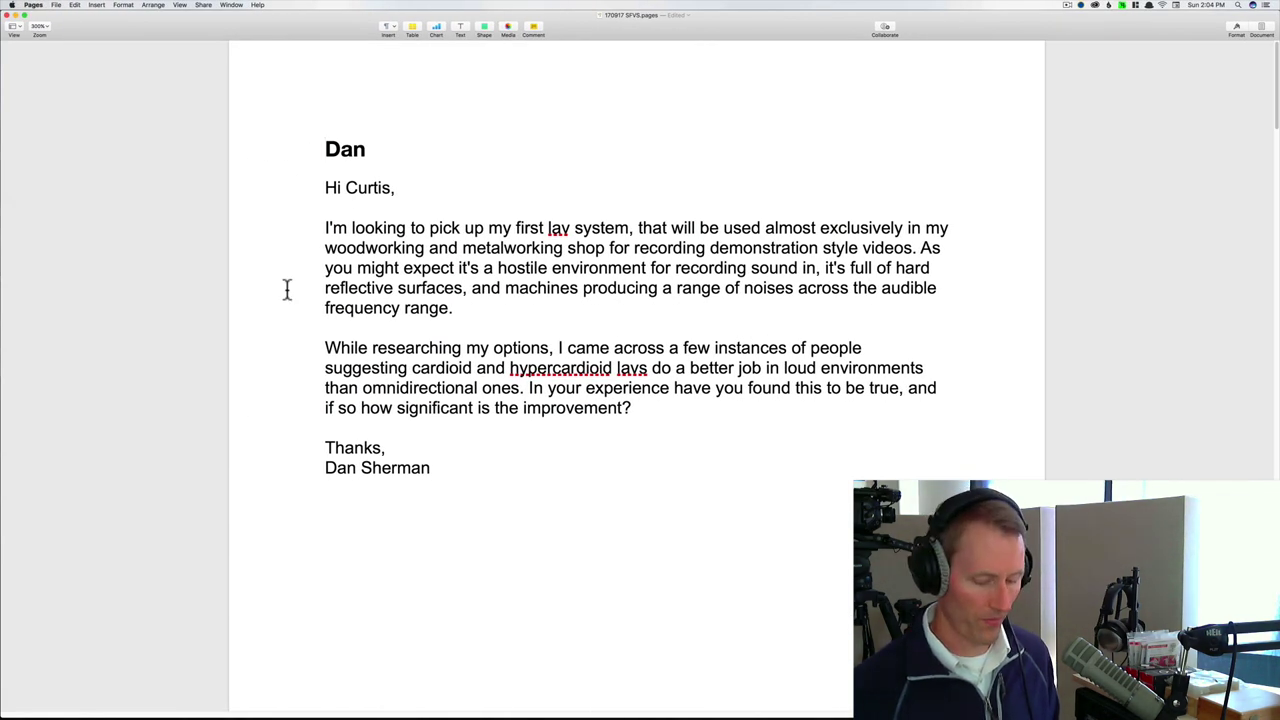
scroll(287, 289, "down", 10)
scroll(534, 515, "down", 8)
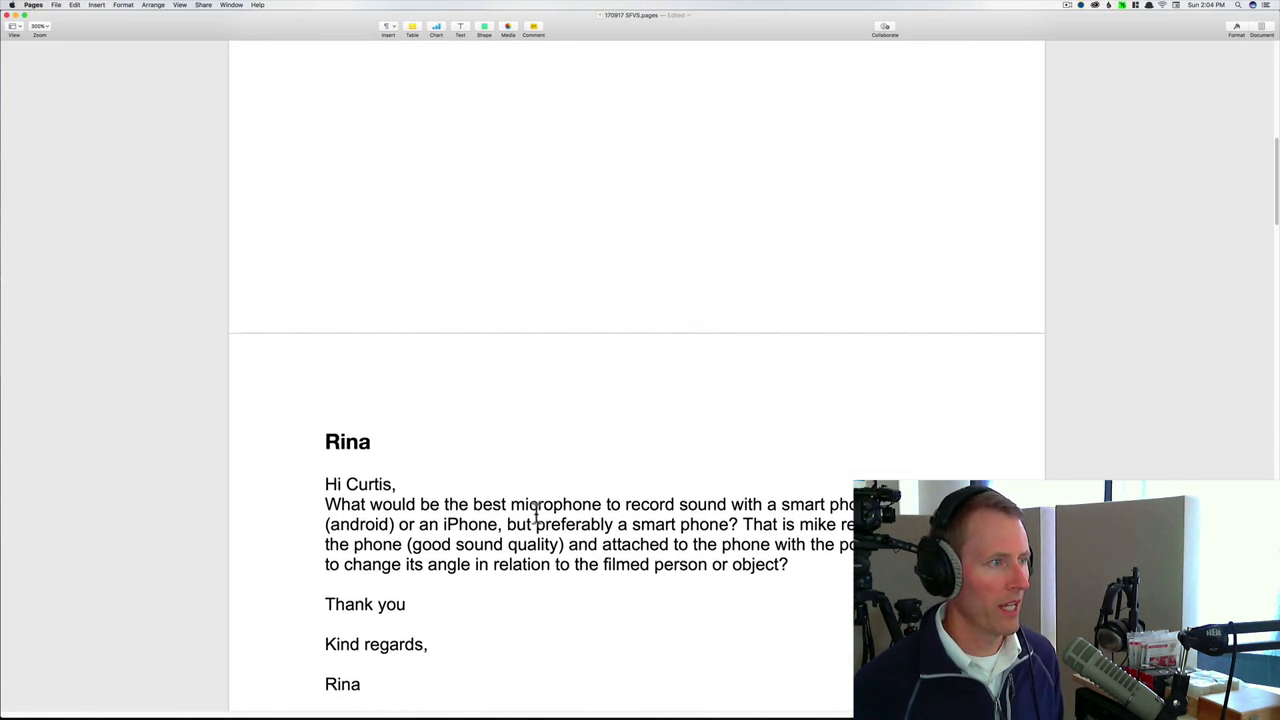
scroll(534, 515, "down", 1)
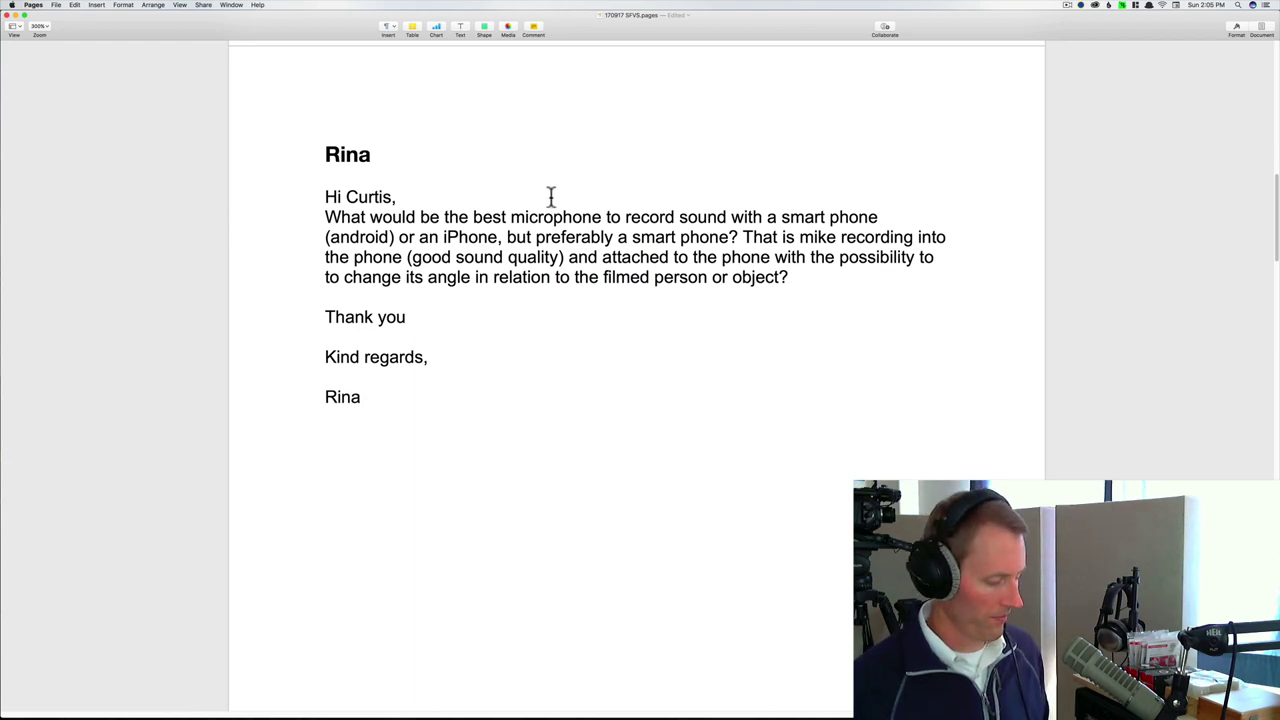
key("super+Tab")
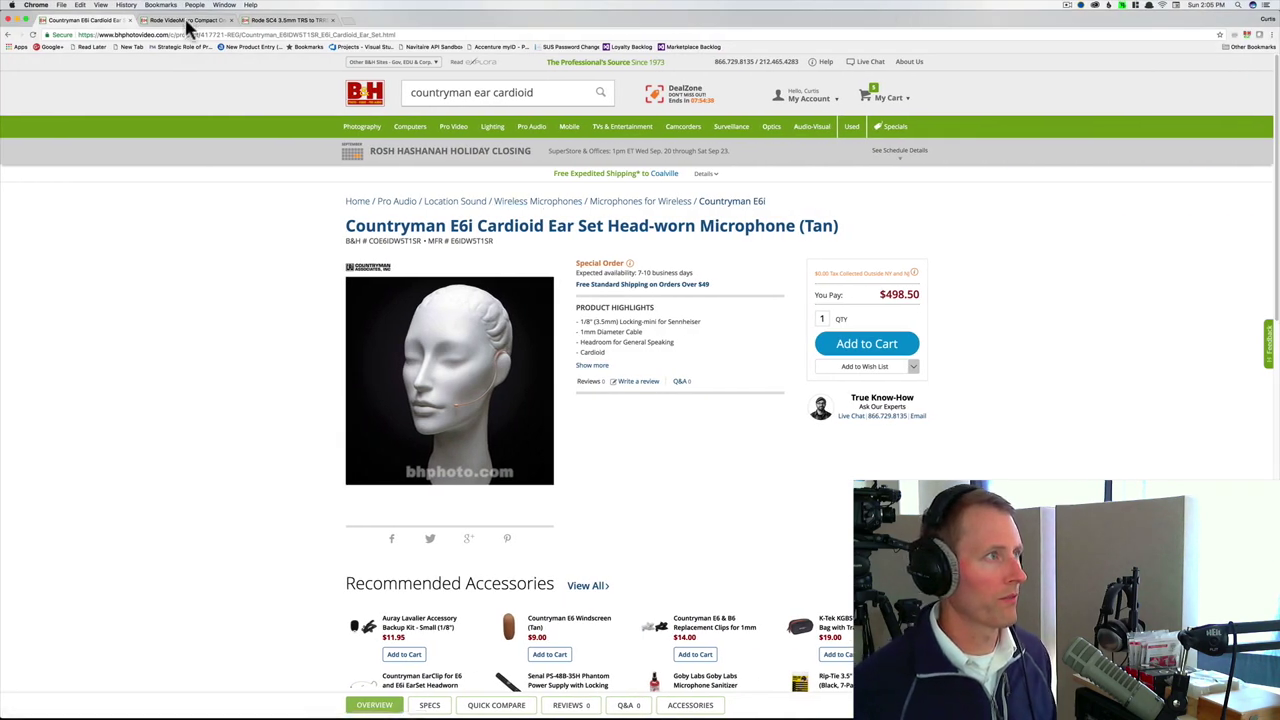
Show the Rode VideoMicro tab, then the Rode SC4 TRS to TRRS adaptor page ($15.00)
left_click(165, 20)
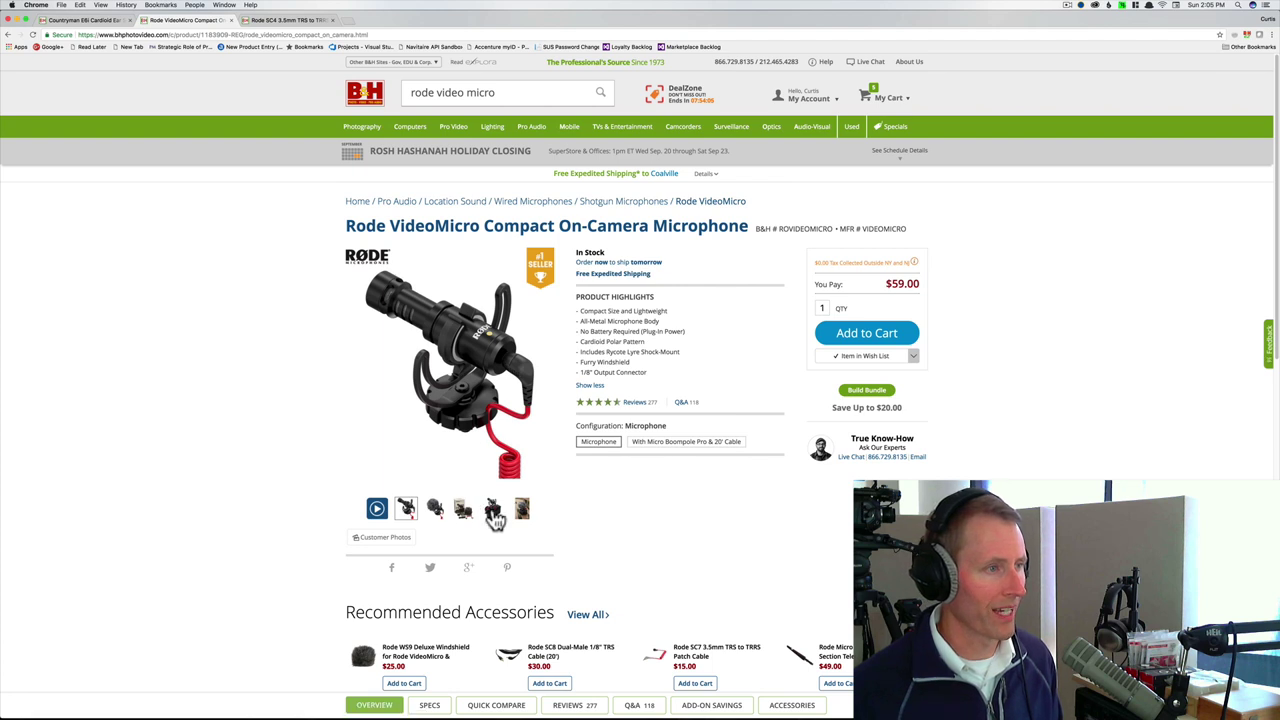
left_click(280, 21)
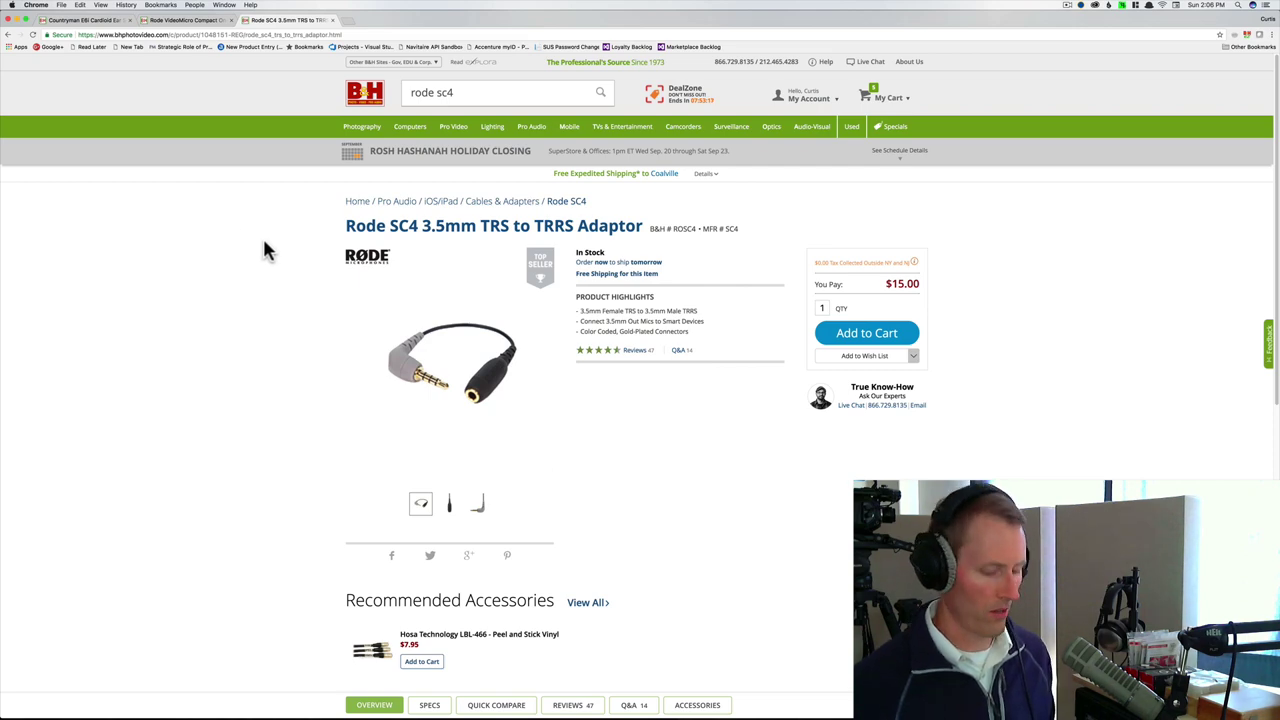
Scroll Pages past the page break to the letter about an iZotope RX workflow and Spectral De-Noise settings
key("ctrl+Left")
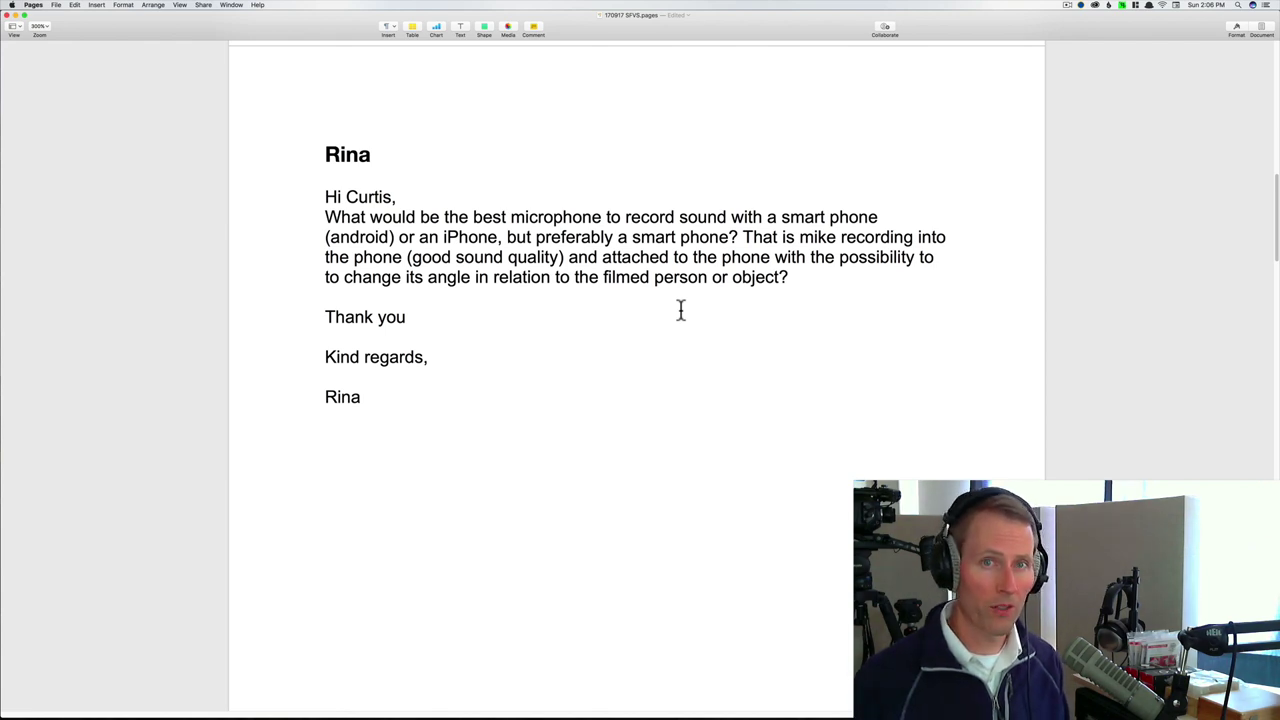
scroll(680, 311, "down", 10)
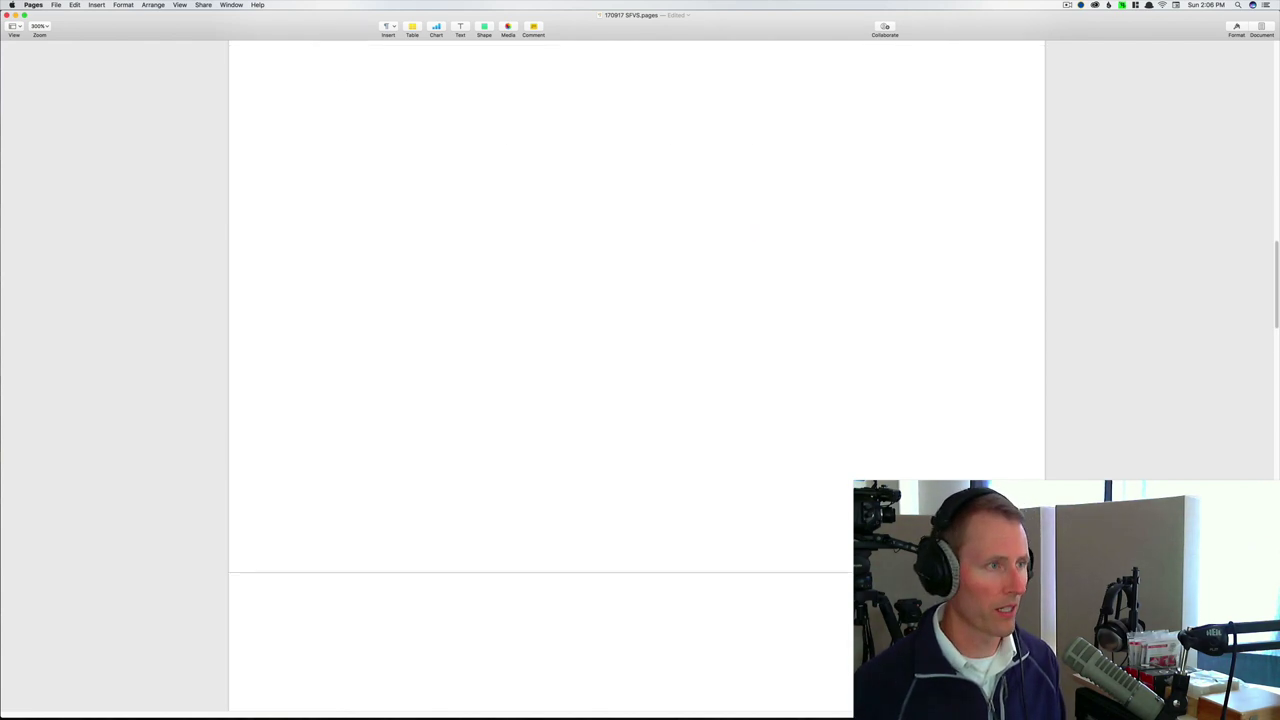
scroll(717, 311, "down", 5)
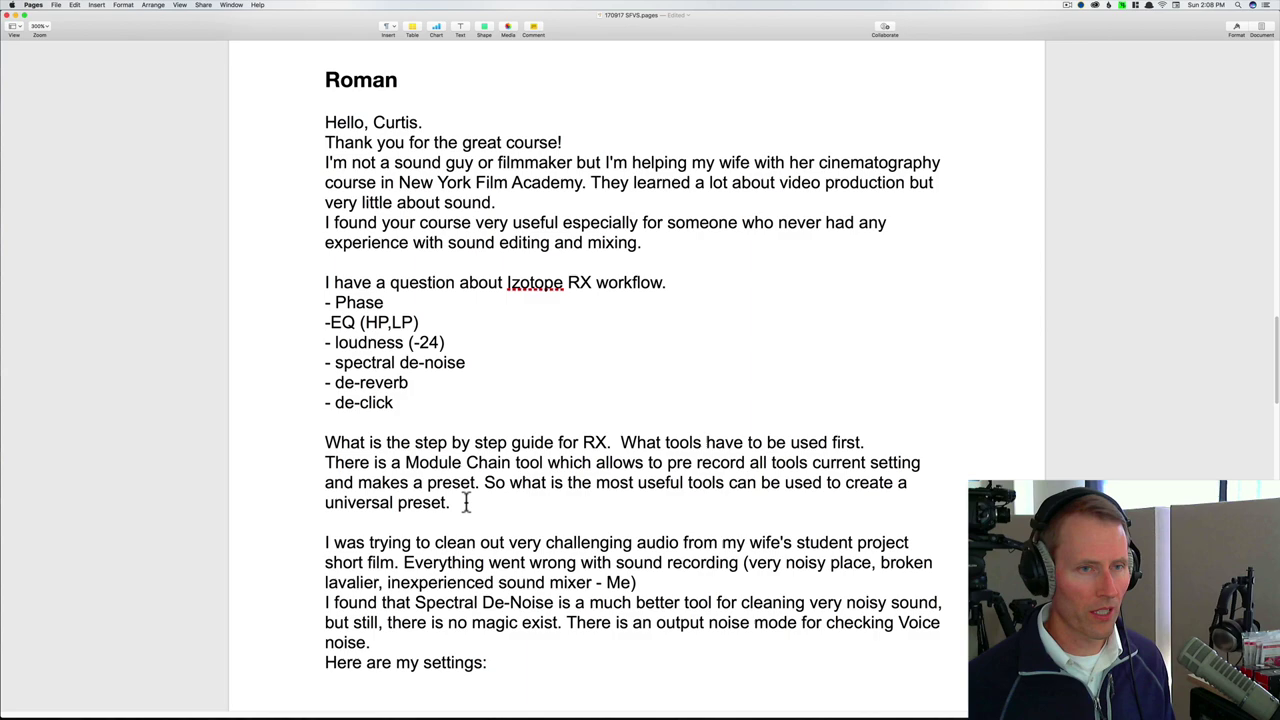
Close Voice De-noise and load the CJ Nectar Default preset in the plug-in module
left_click(555, 702)
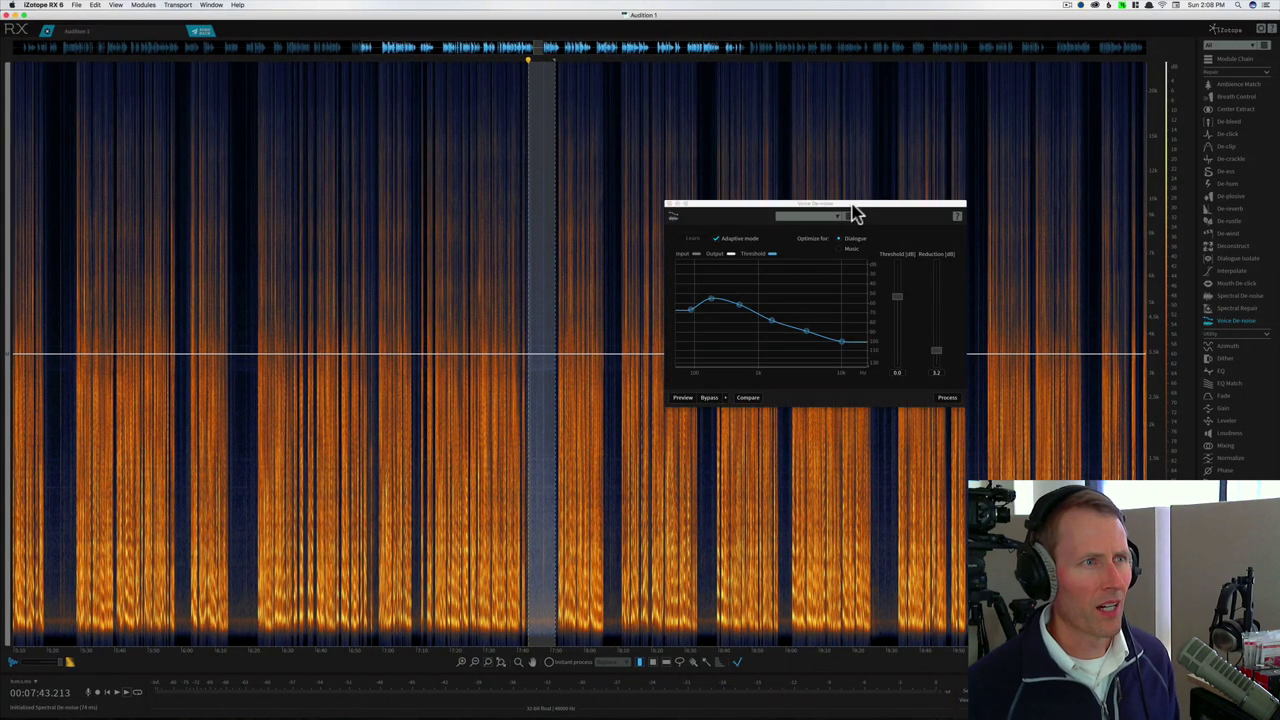
left_click(669, 205)
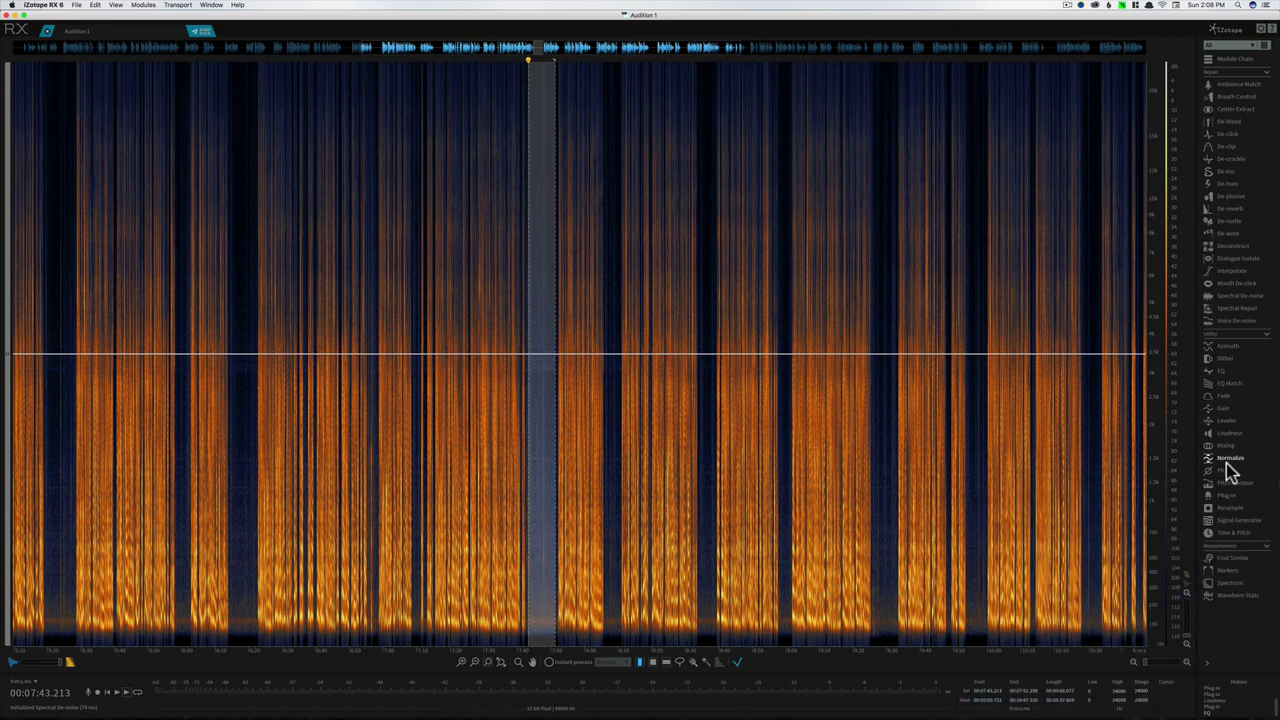
left_click(1226, 496)
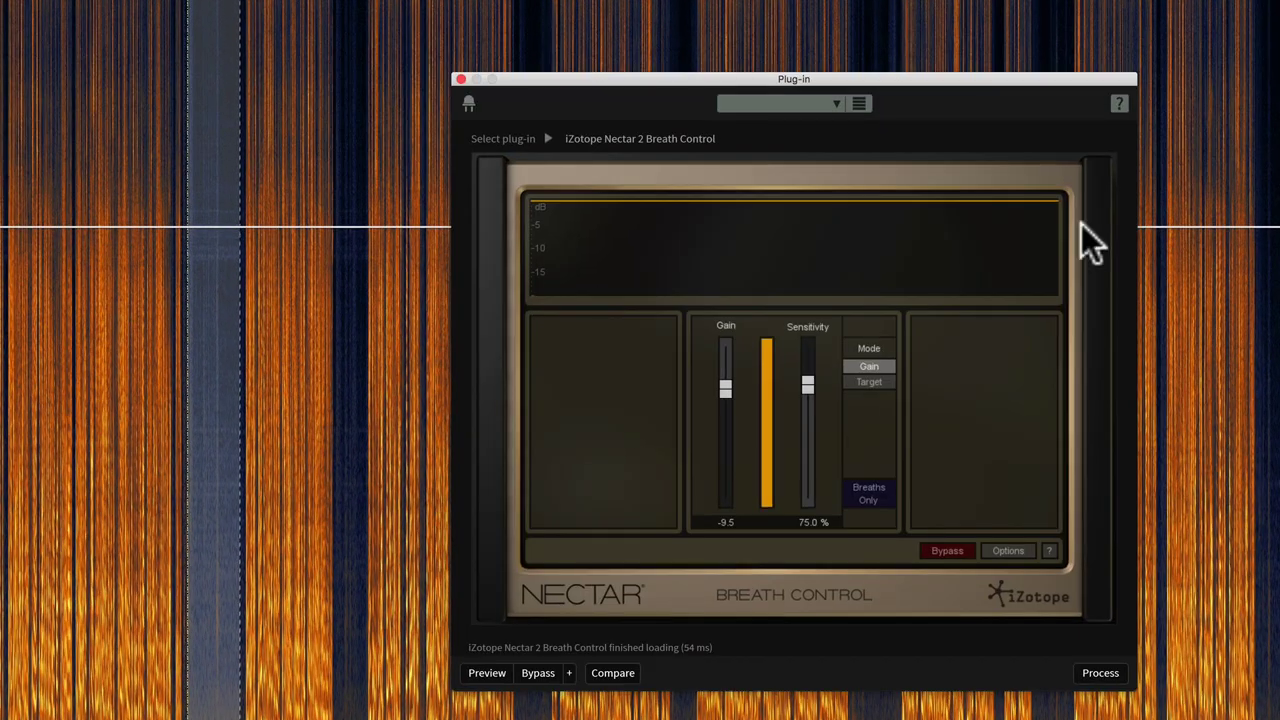
left_click(836, 101)
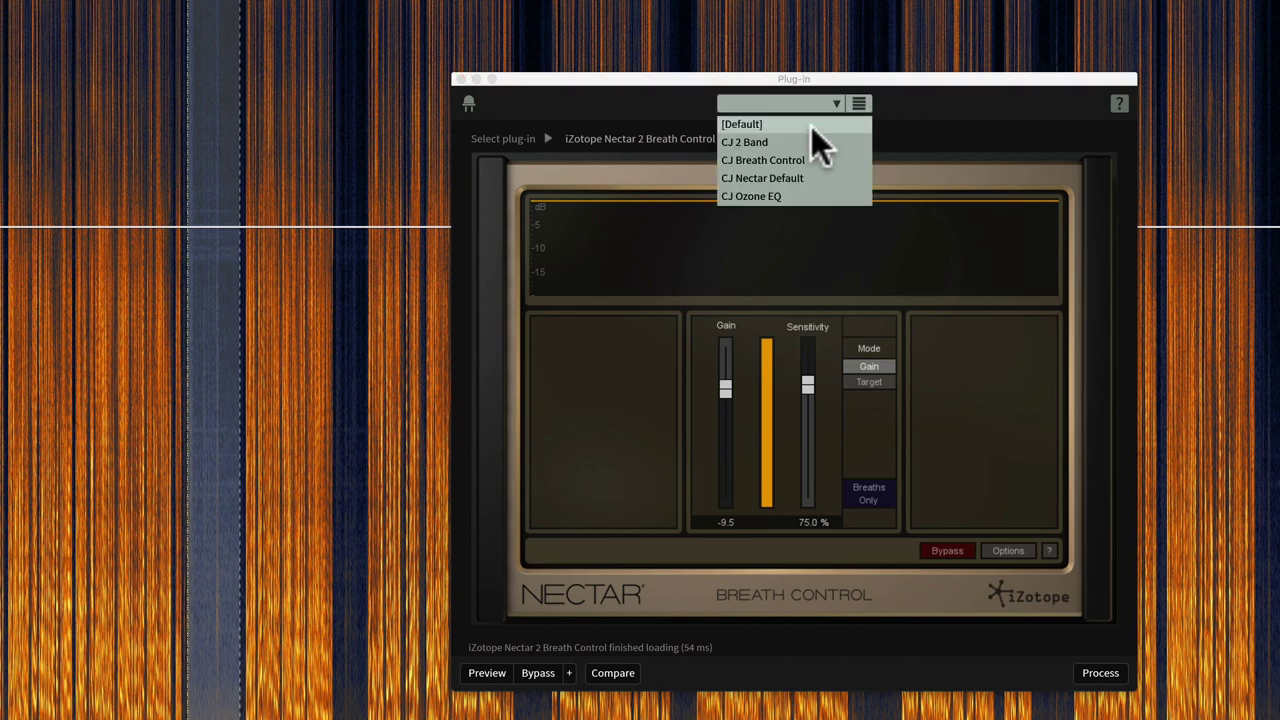
left_click(817, 176)
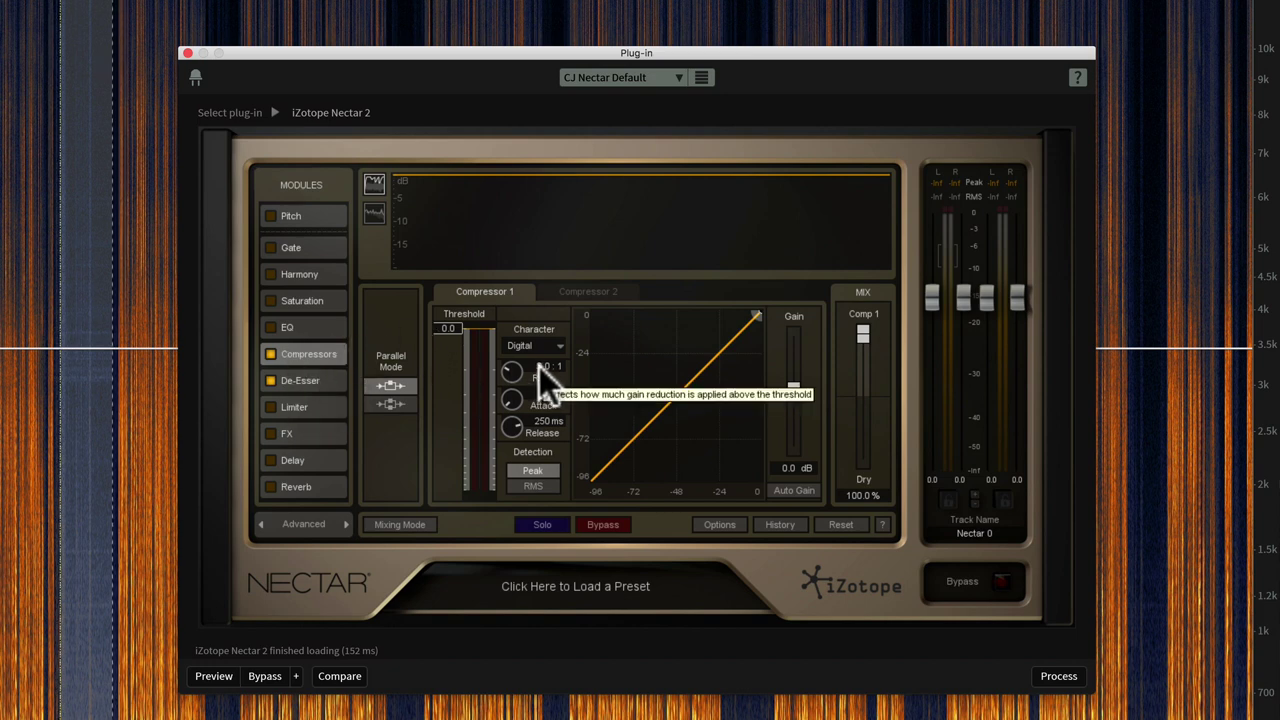
Lower the Nectar compressor threshold and set the De-Esser threshold to -4.5 dB
left_click_drag(444, 329, 435, 400)
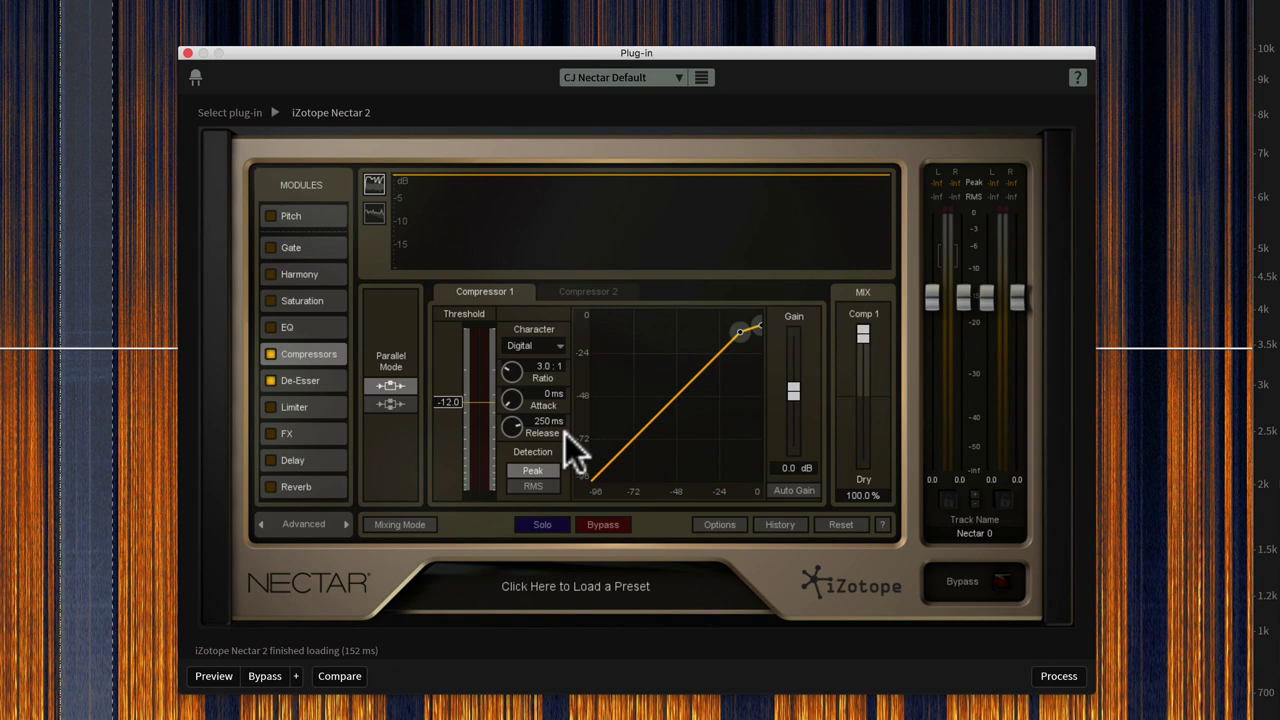
left_click(300, 381)
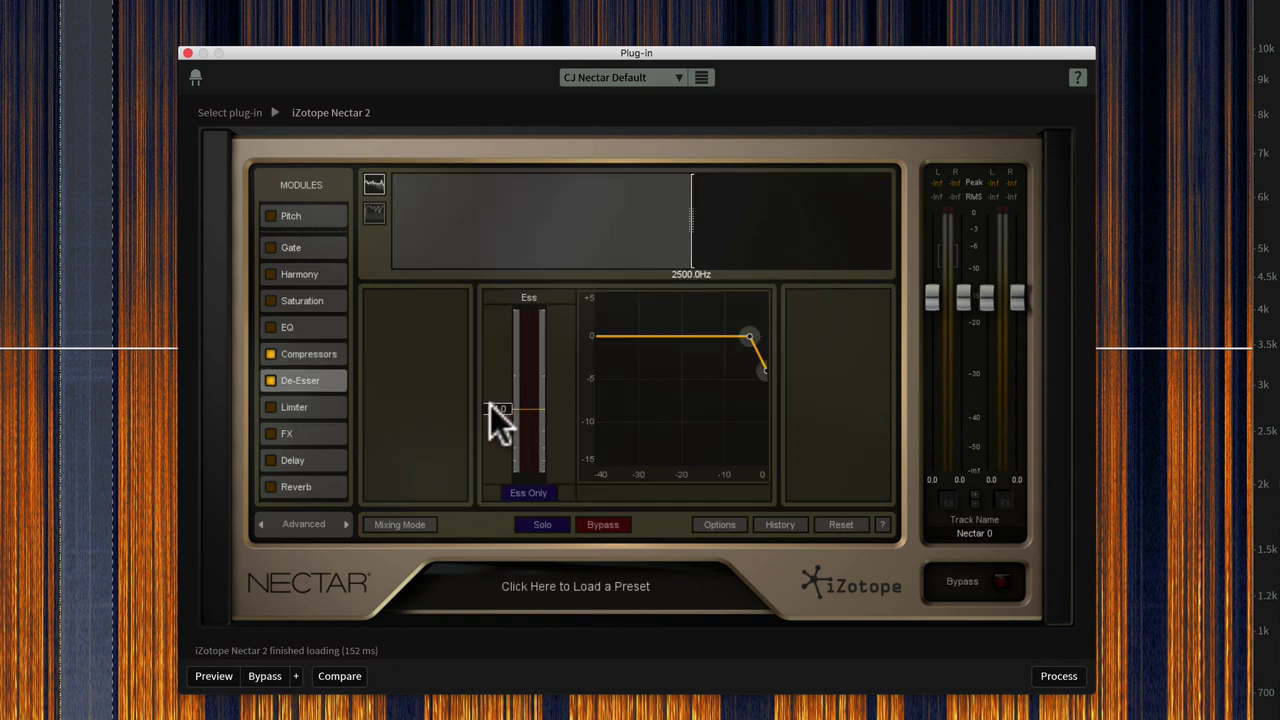
left_click_drag(488, 404, 483, 387)
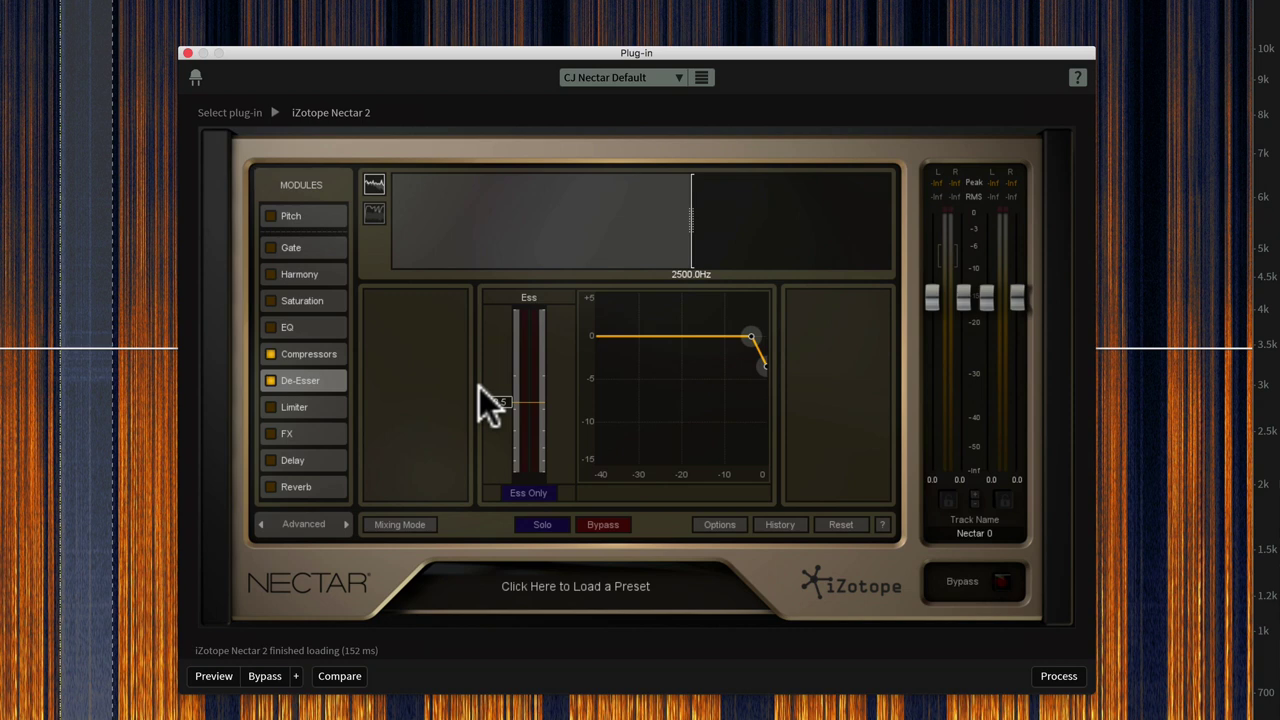
left_click_drag(479, 387, 478, 412)
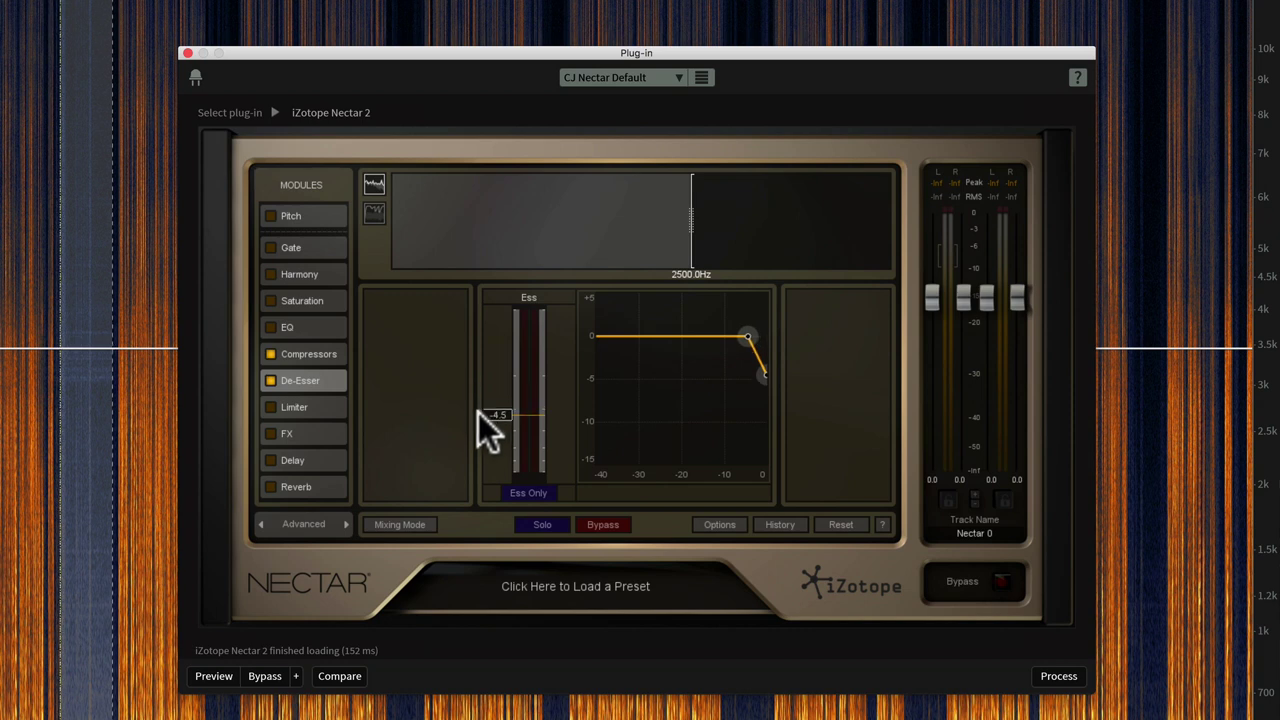
left_click(677, 78)
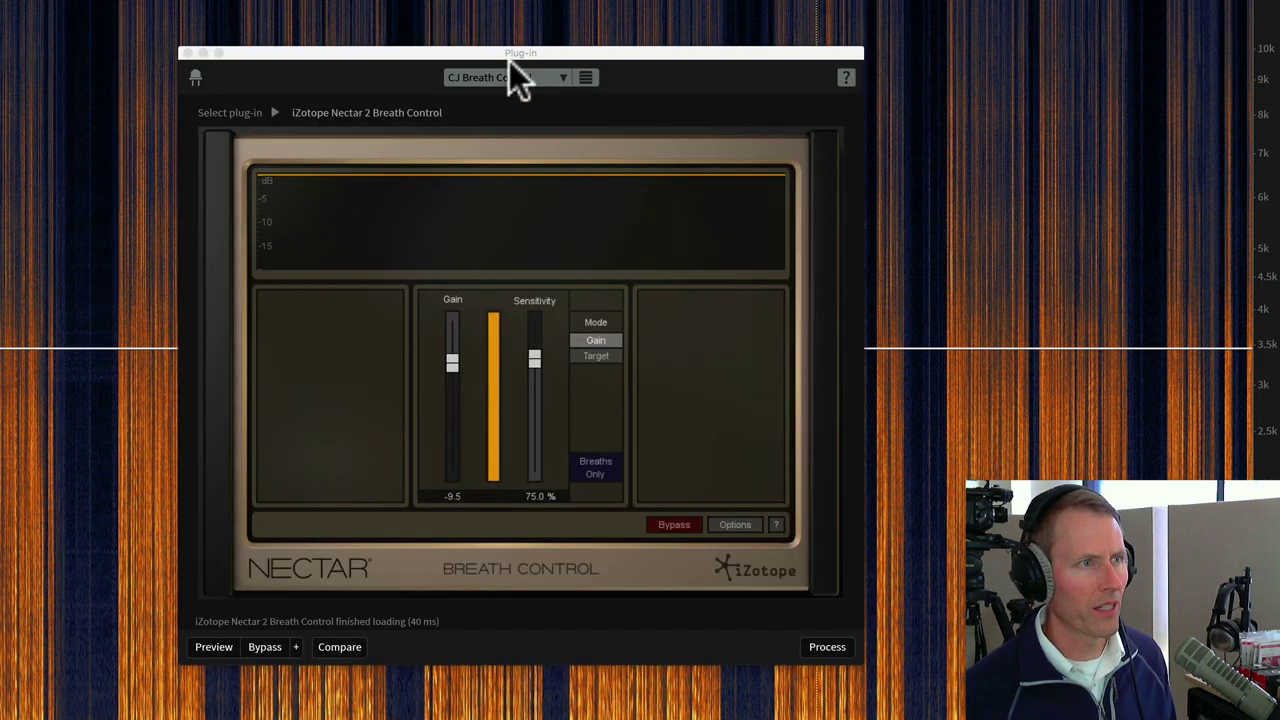
Move the Breath Control window and try breath gain at -4.8 dB before returning it to about -9.0
left_click_drag(628, 52, 781, 26)
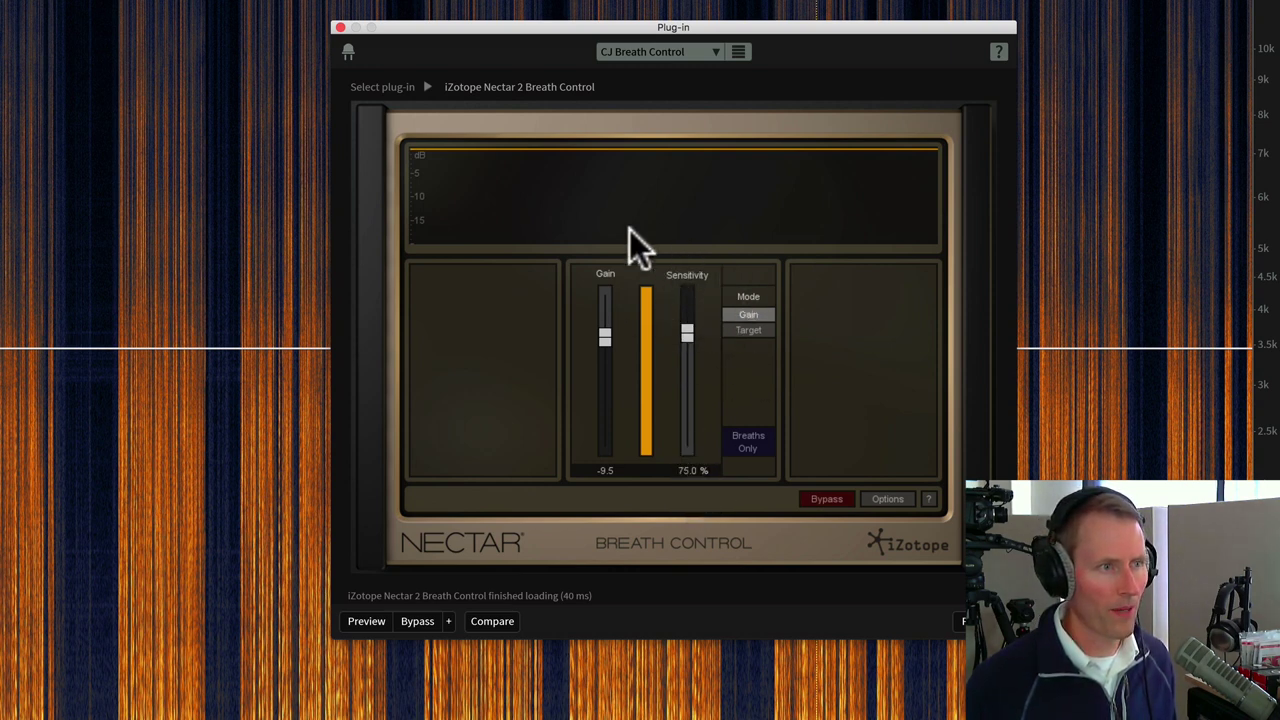
left_click_drag(602, 337, 602, 320)
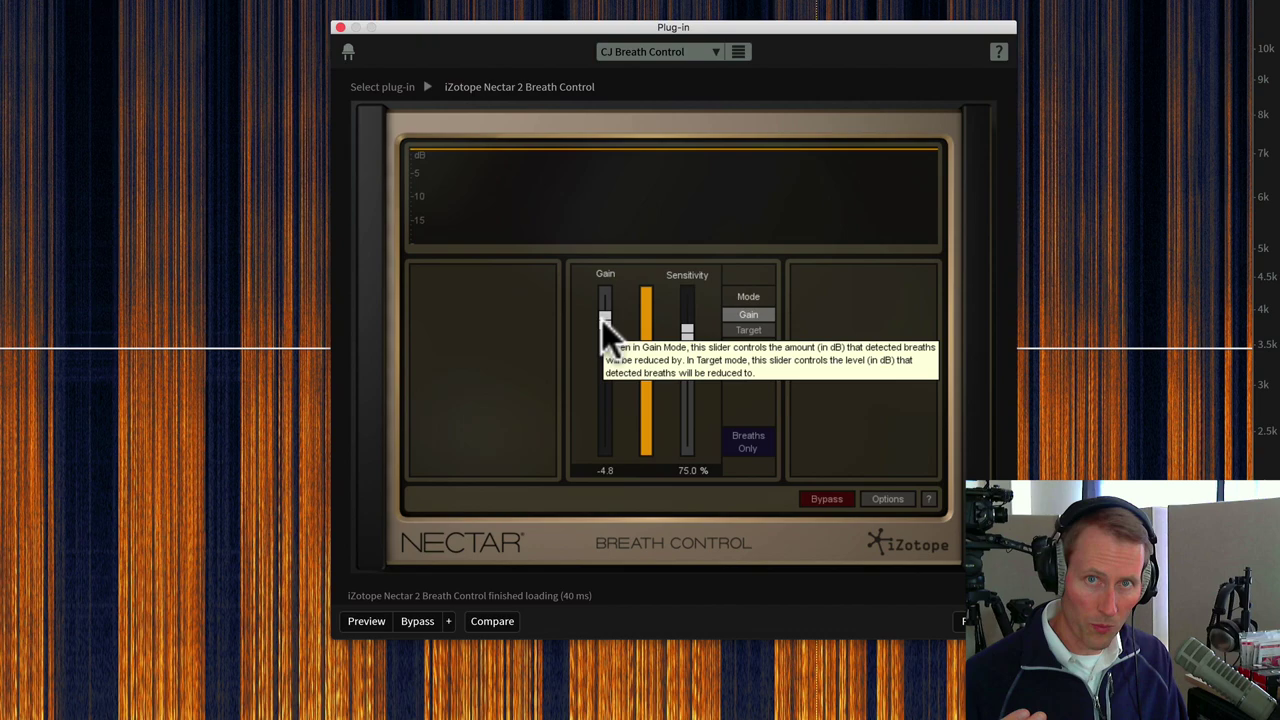
left_click_drag(602, 323, 600, 337)
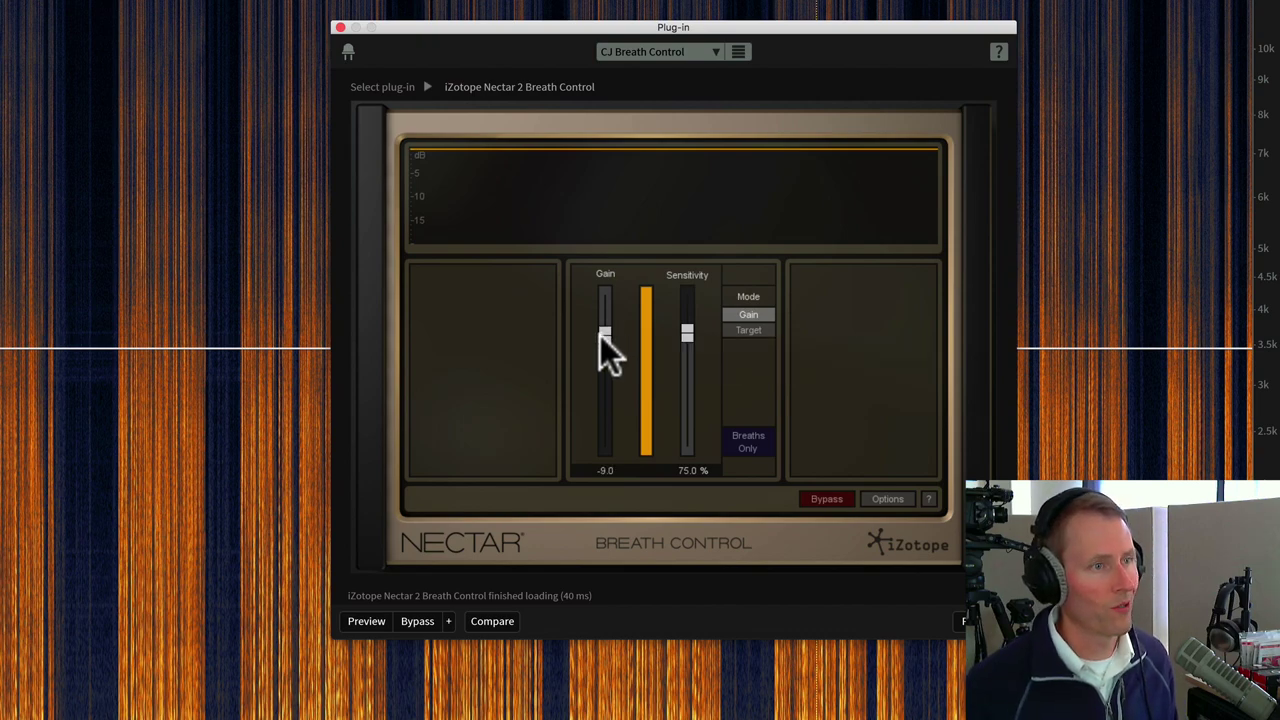
Close Breath Control, briefly show the Module Chain, then bring up the De-click module centred on screen
left_click(340, 27)
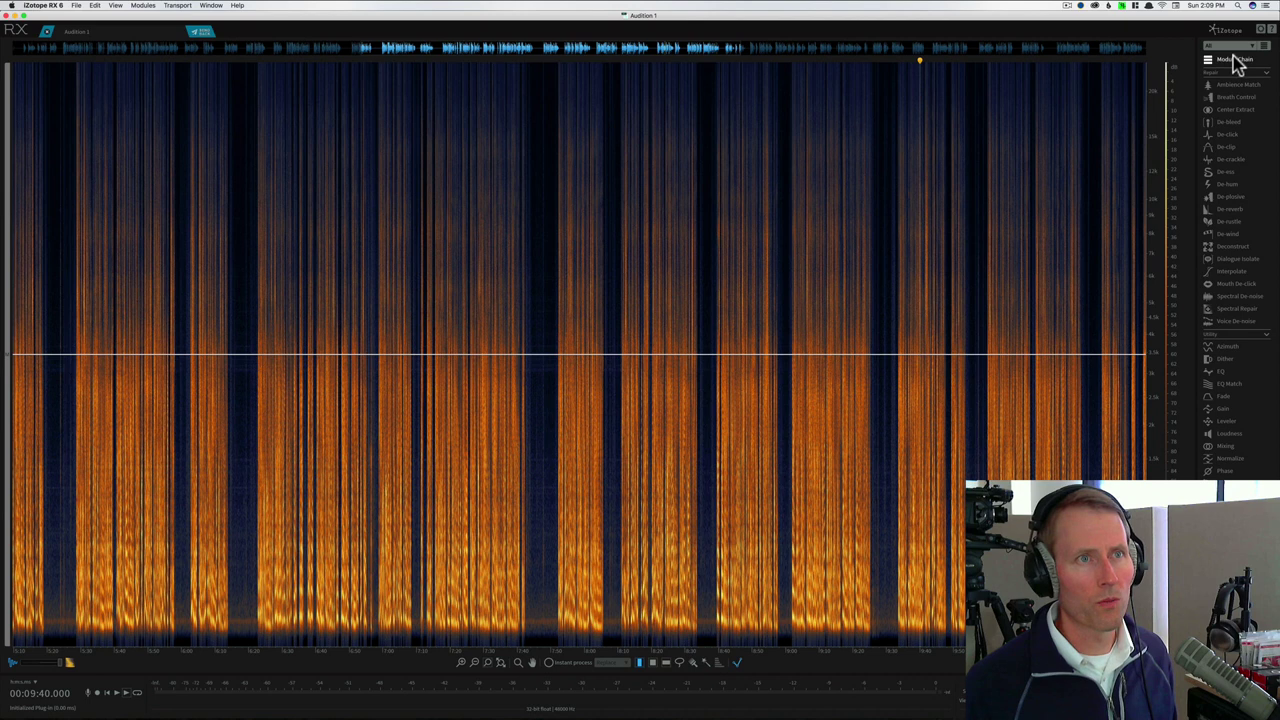
left_click(1232, 60)
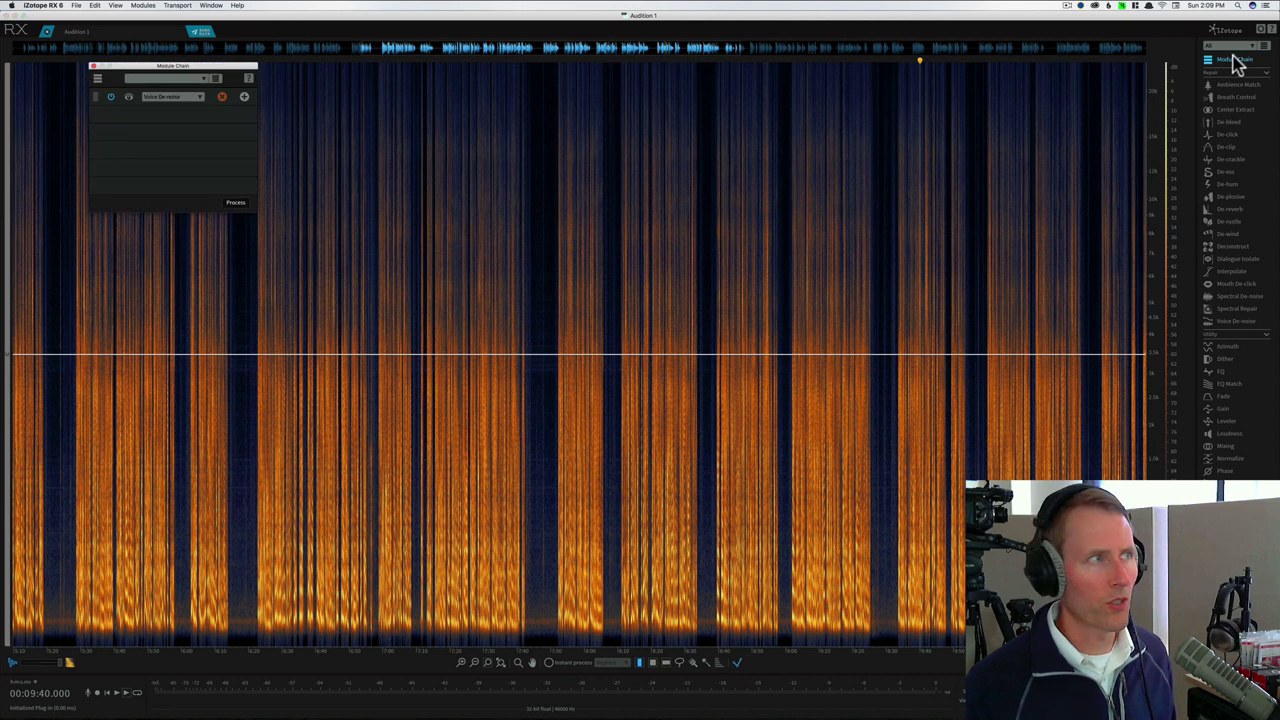
left_click_drag(186, 72, 943, 153)
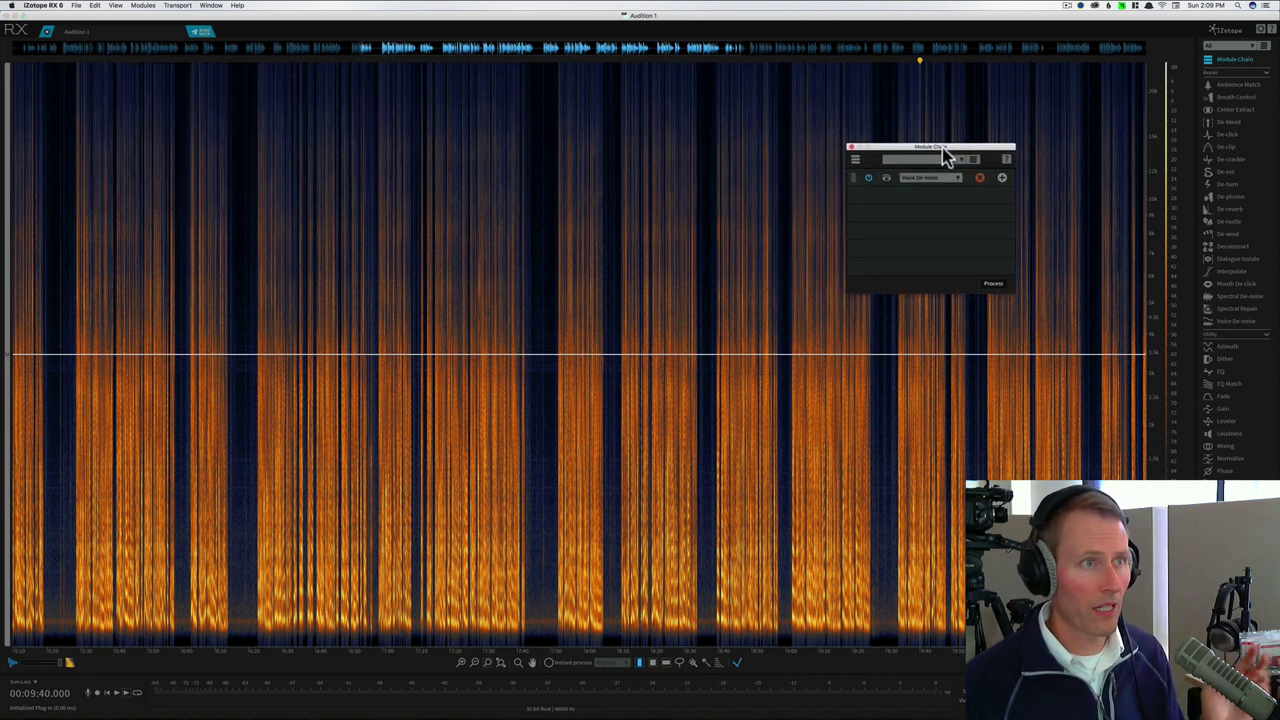
left_click(850, 148)
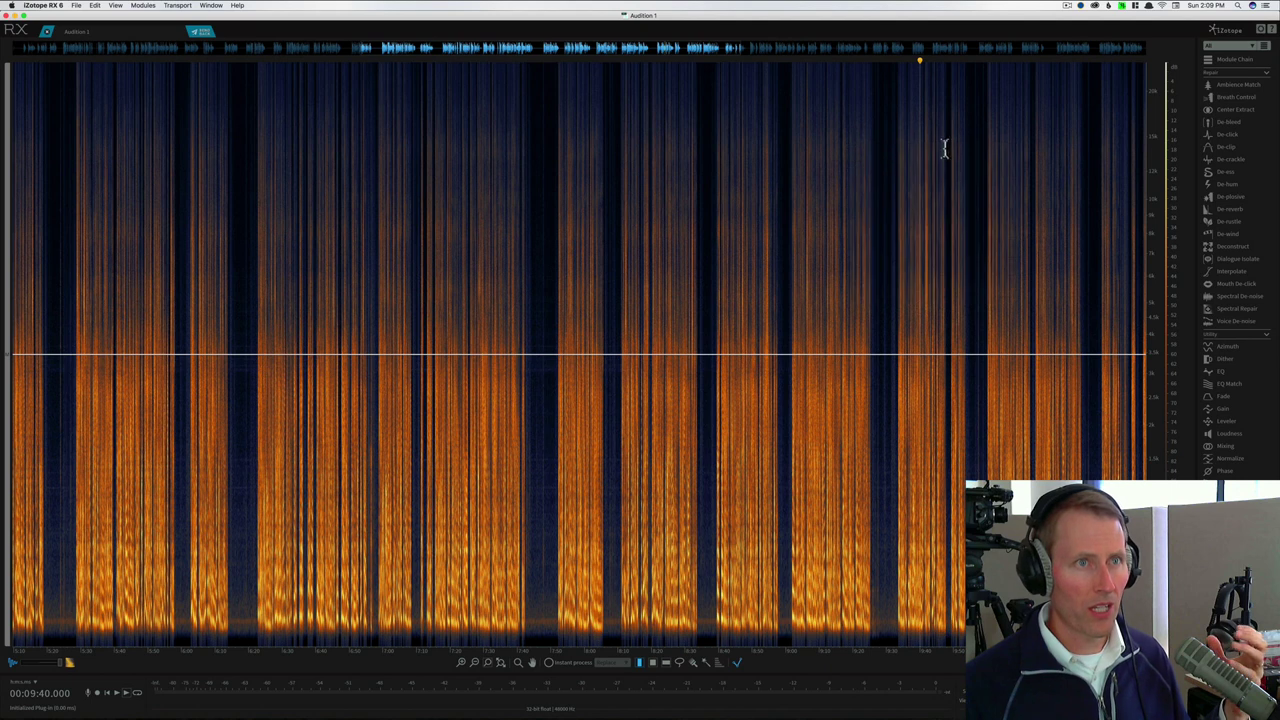
left_click(1215, 140)
left_click_drag(914, 93, 724, 180)
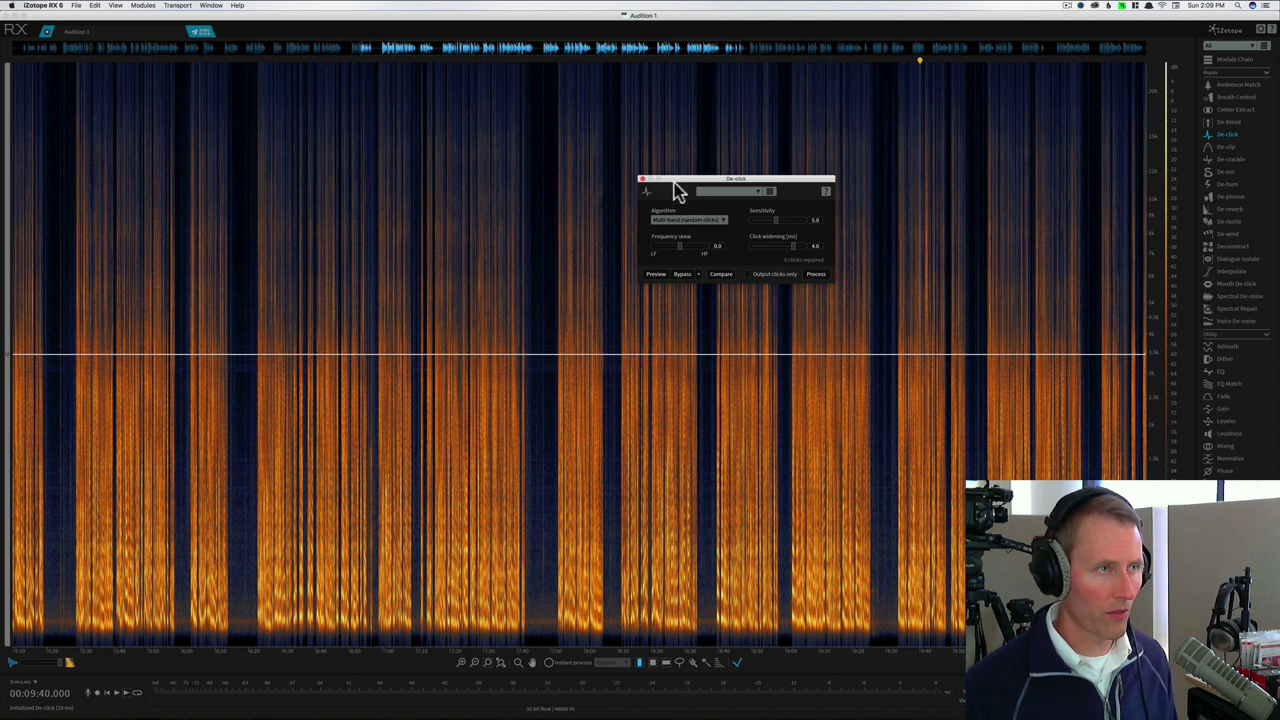
Close De-click, then briefly show and close the Spectral De-noise and Voice De-noise modules
left_click_drag(674, 180, 508, 186)
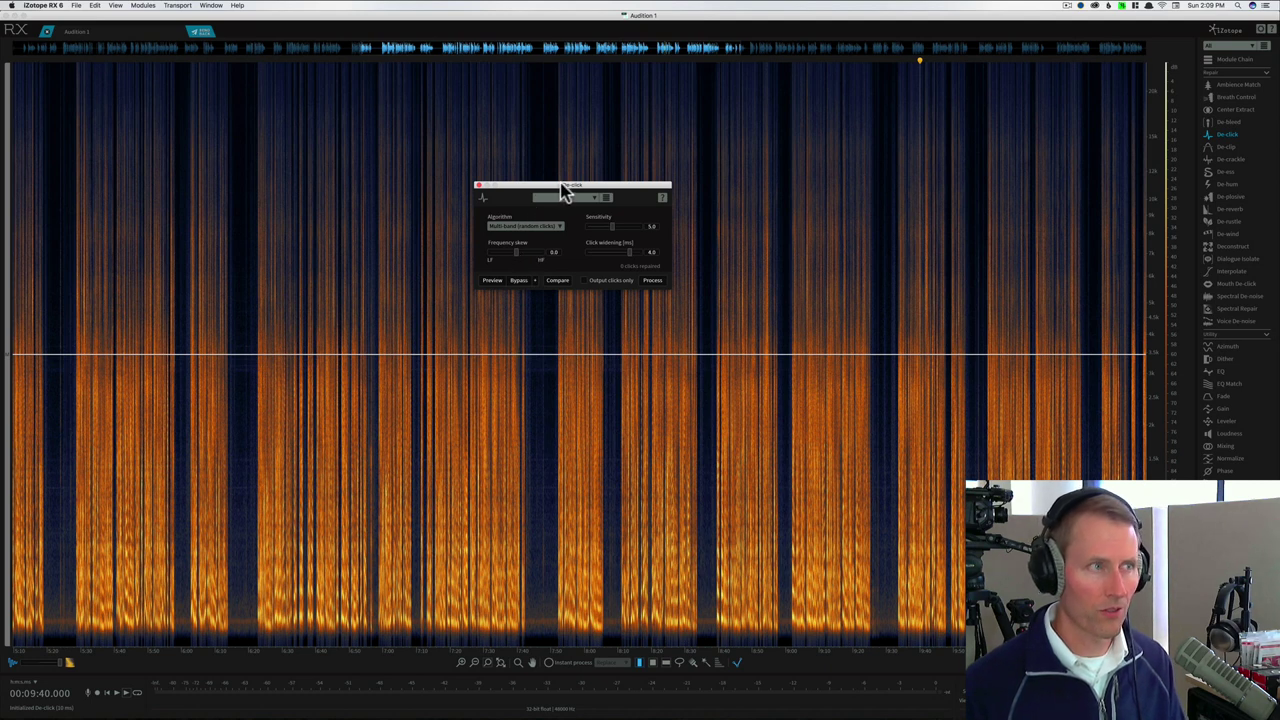
left_click(479, 186)
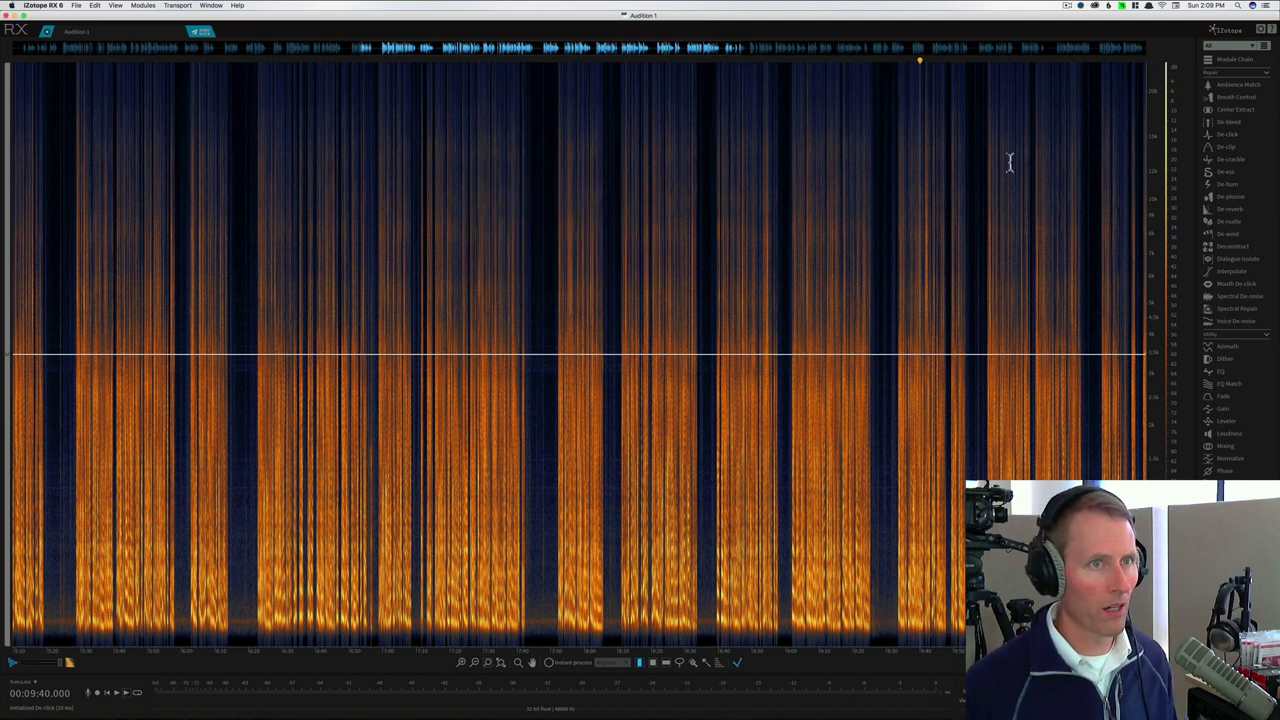
left_click(1228, 297)
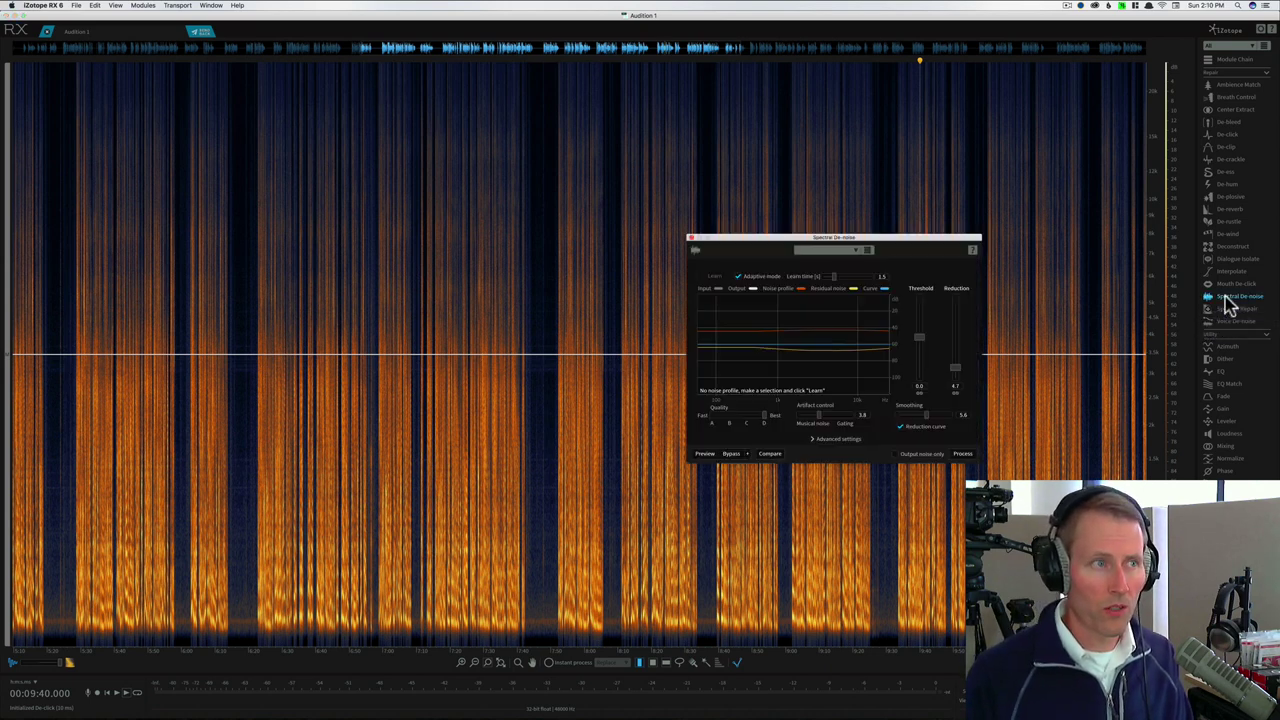
left_click(690, 239)
left_click(1232, 321)
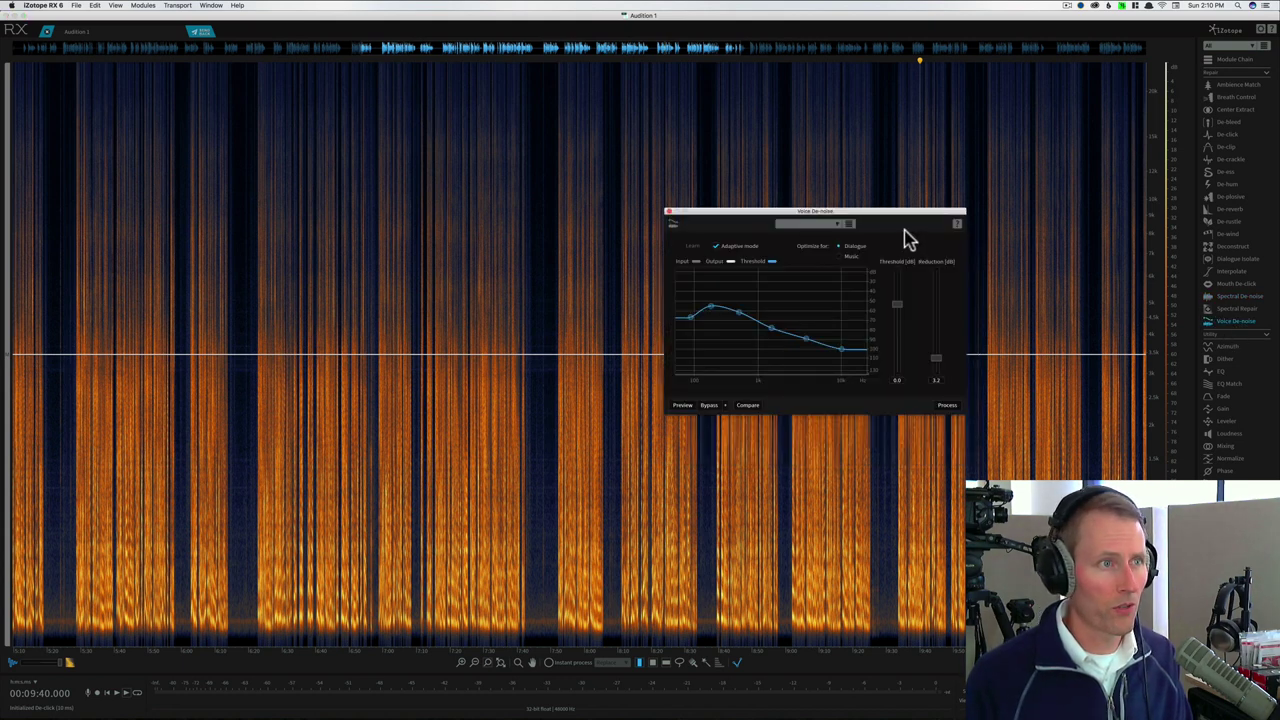
left_click_drag(877, 213, 985, 192)
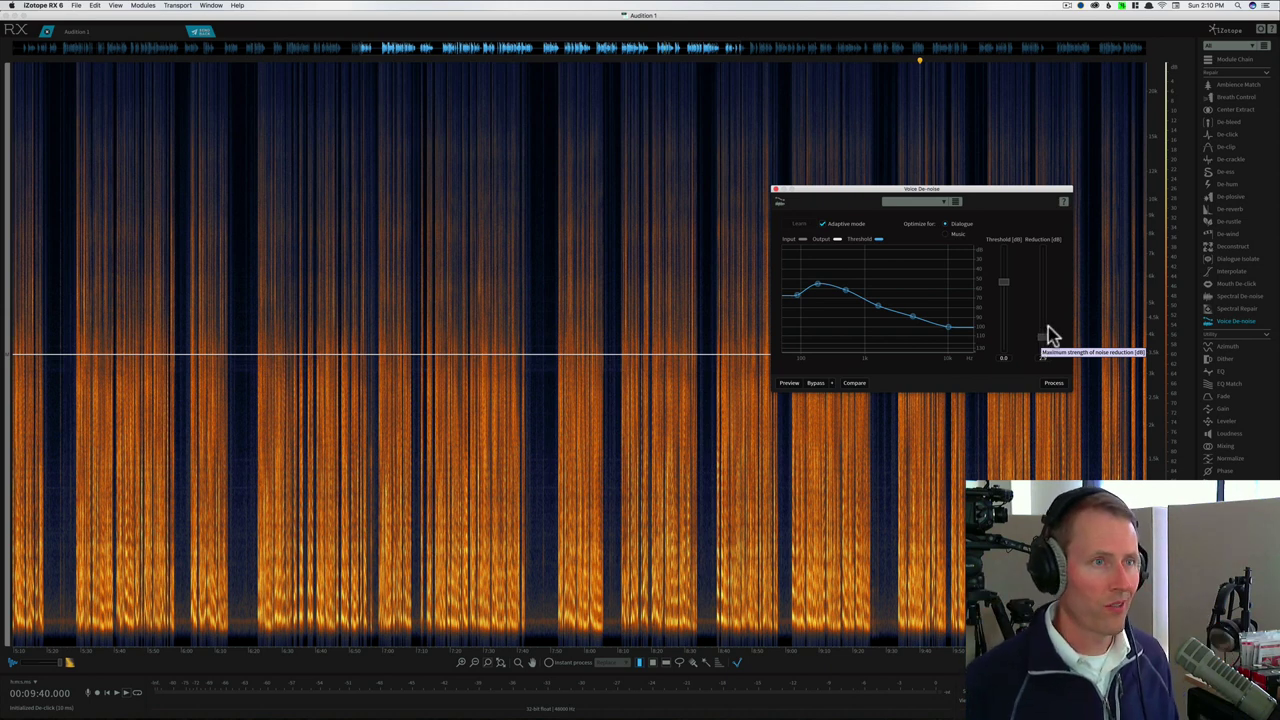
left_click(775, 189)
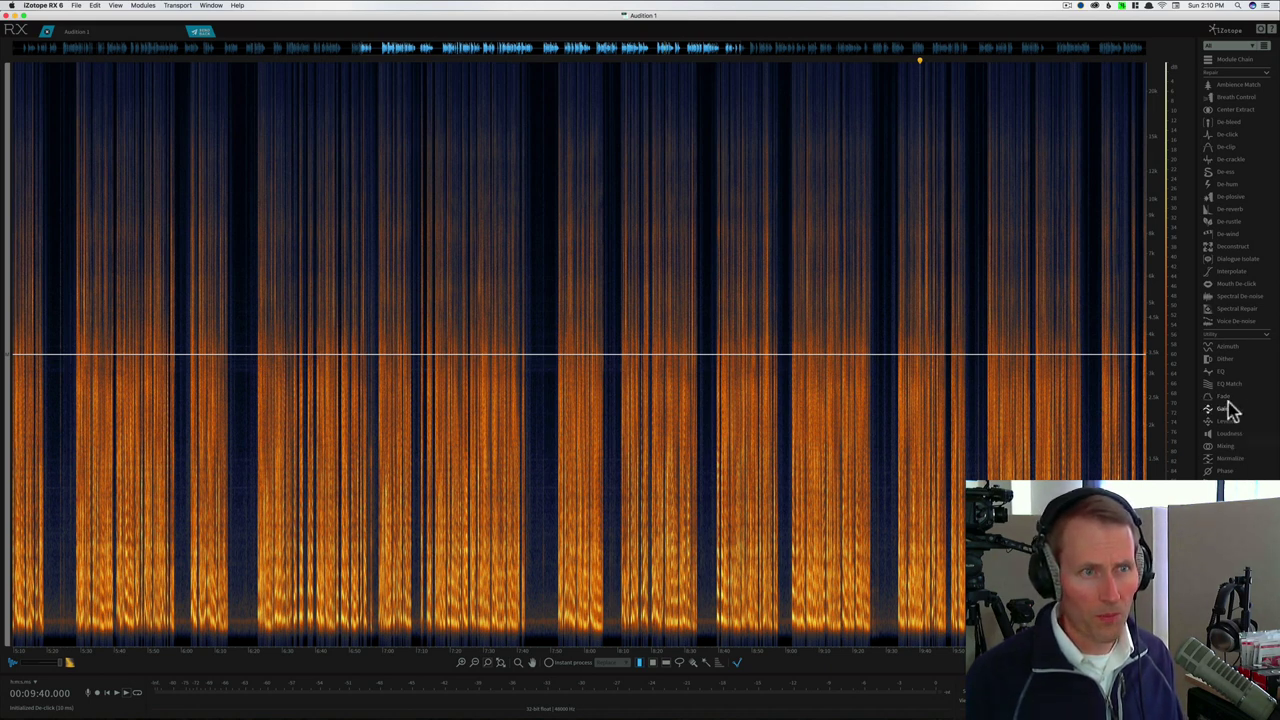
left_click(1218, 371)
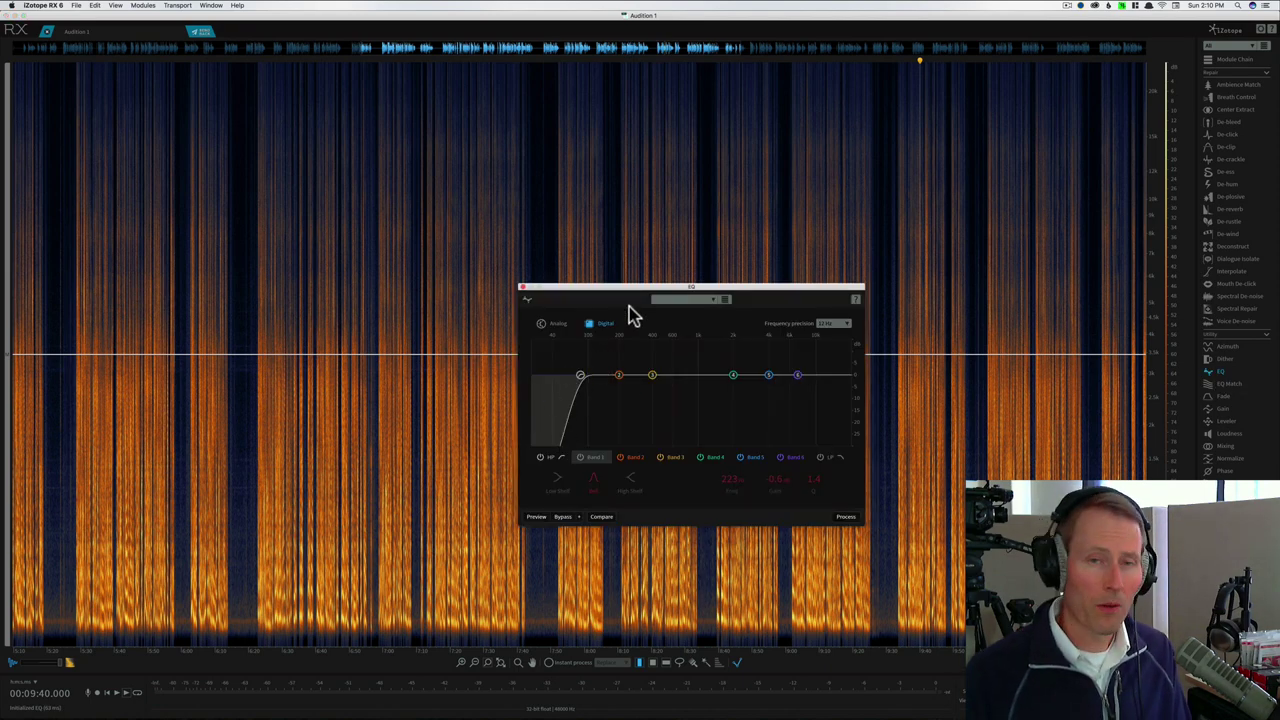
key("ctrl+Up")
left_click(930, 165)
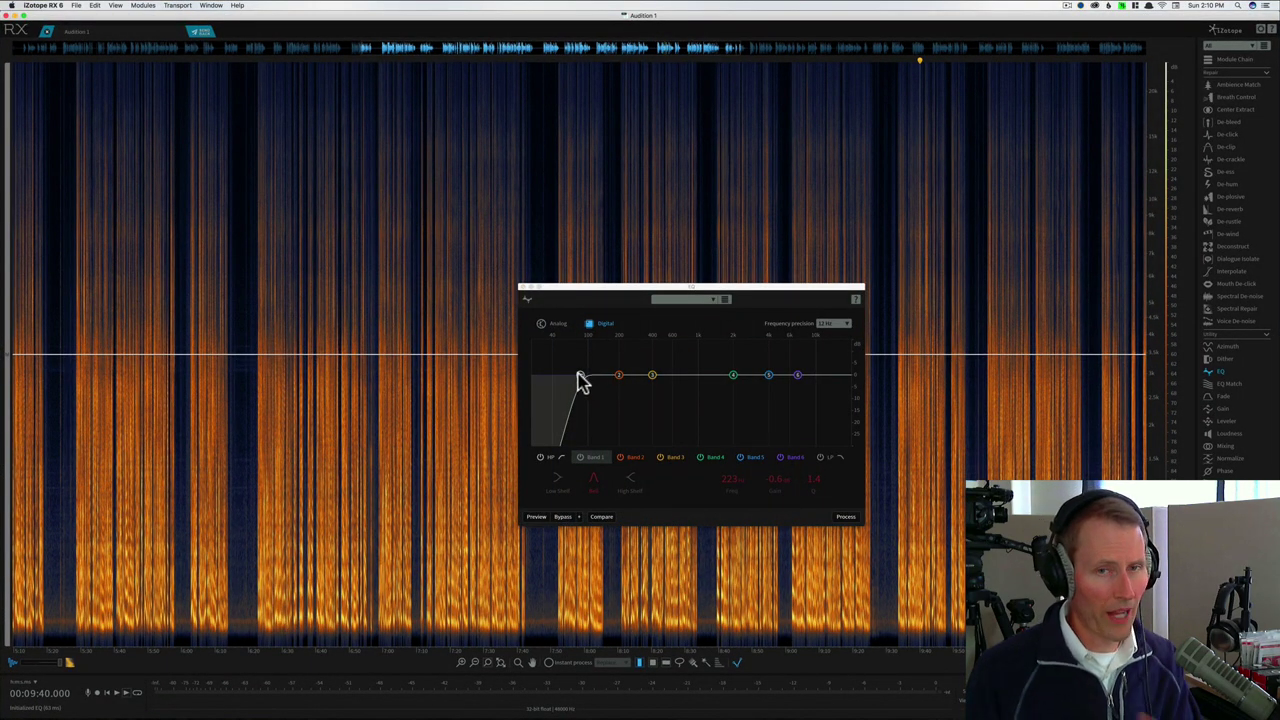
left_click(525, 287)
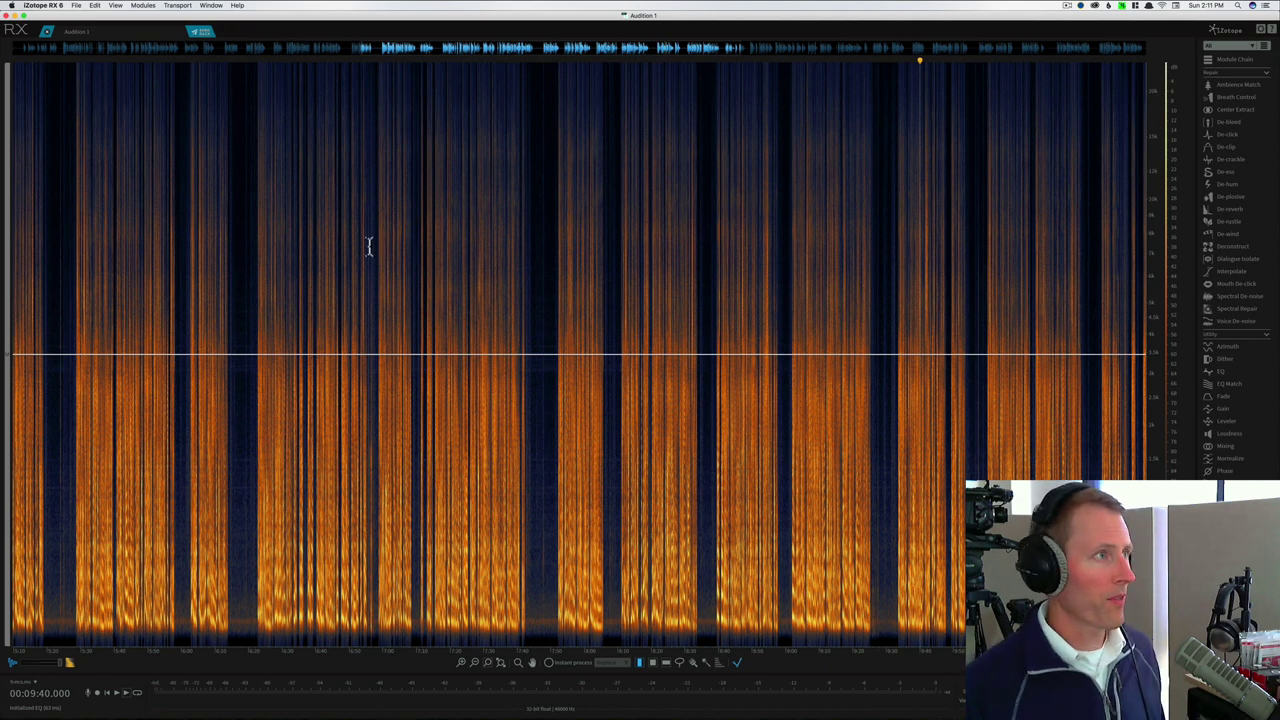
Scroll the Pages email to the viewer's Spectral De-noise screenshot (reduction 12.3 and 3.2)
key("ctrl+Left")
key("ctrl+Left")
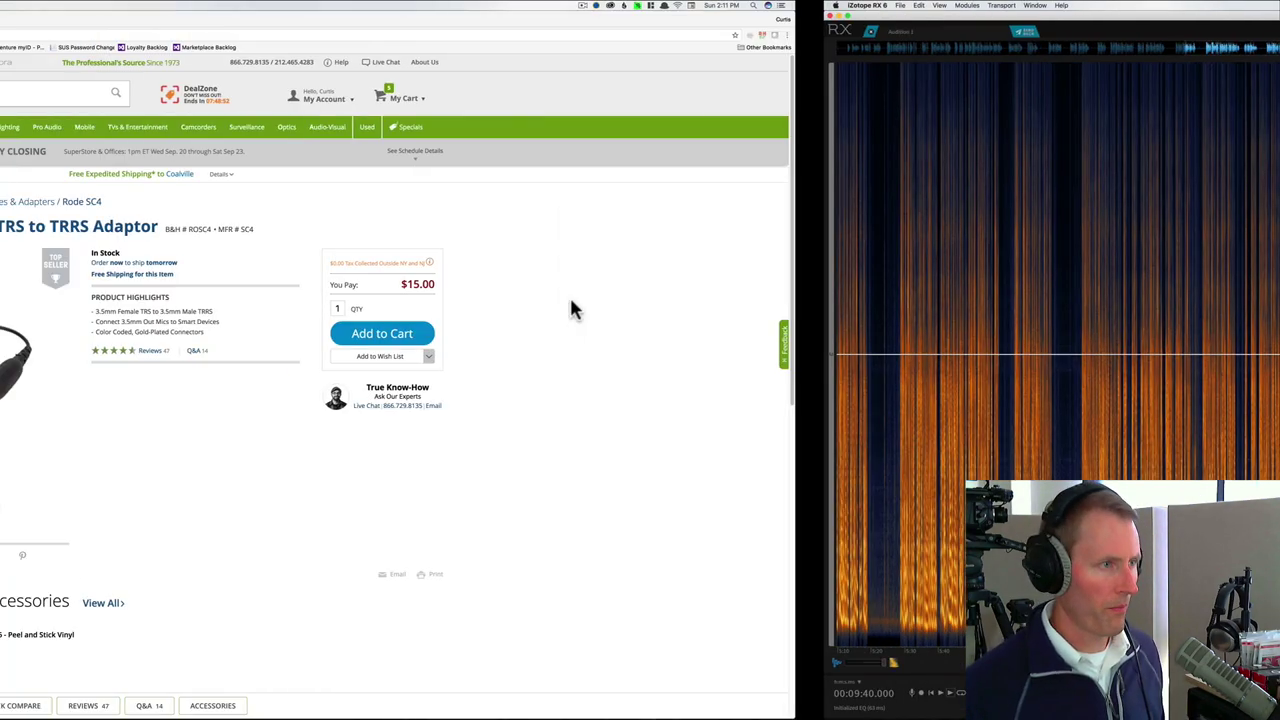
scroll(598, 470, "down", 2)
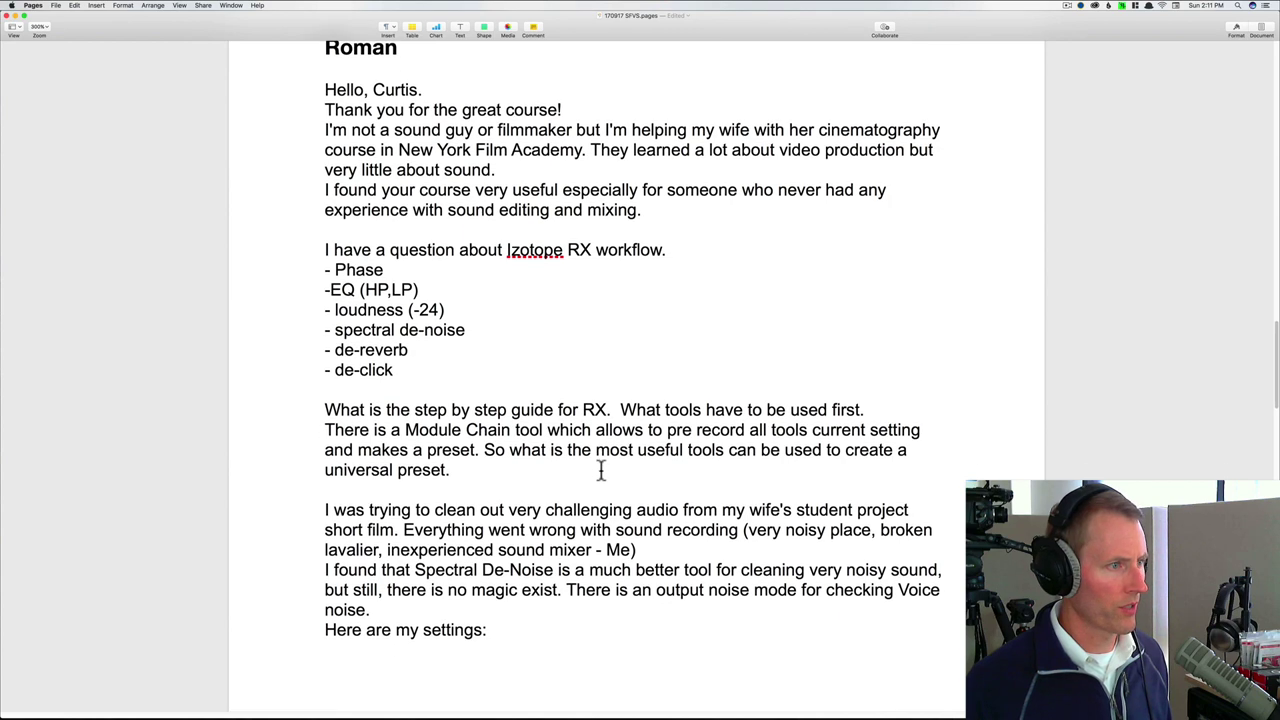
scroll(601, 470, "down", 5)
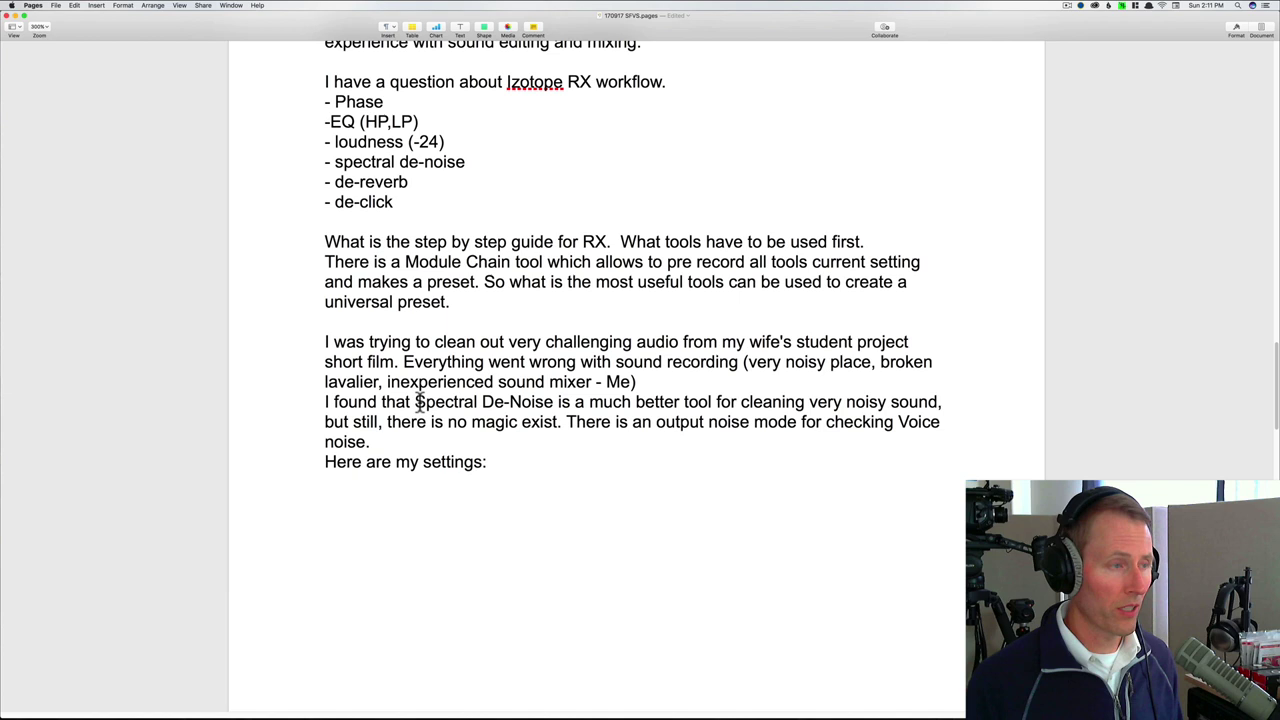
scroll(453, 445, "down", 15)
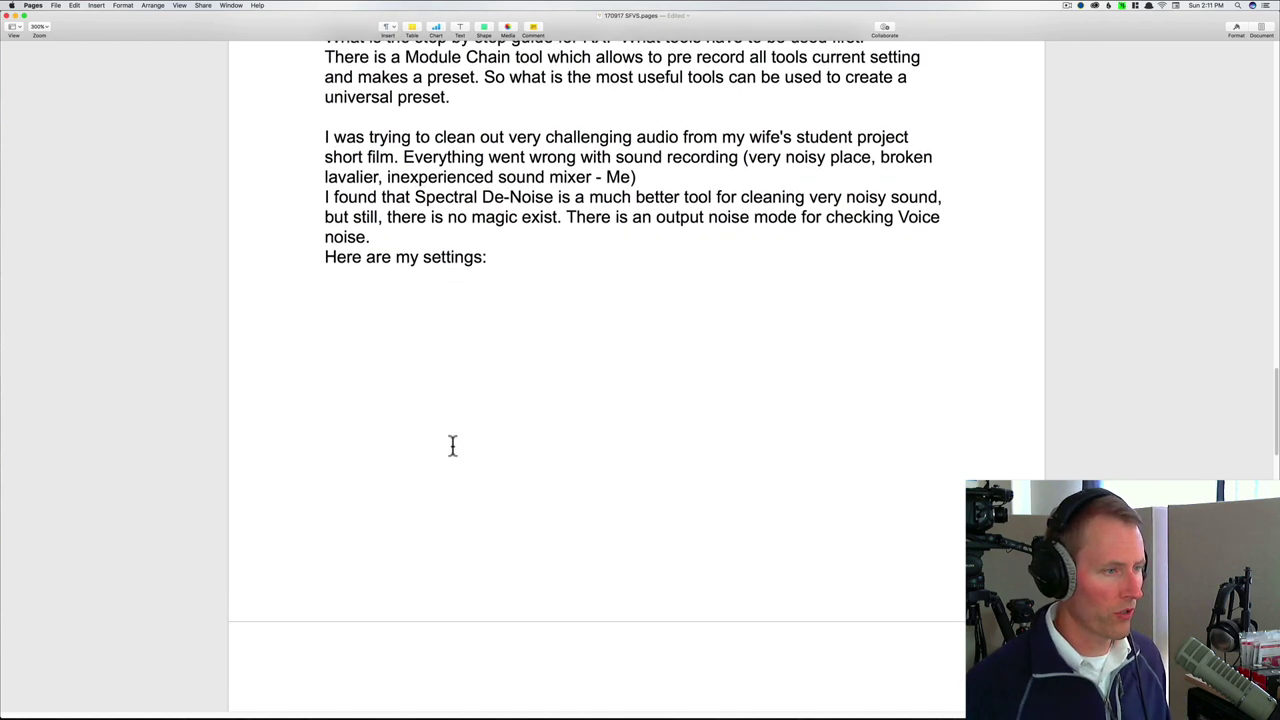
scroll(449, 445, "down", 4)
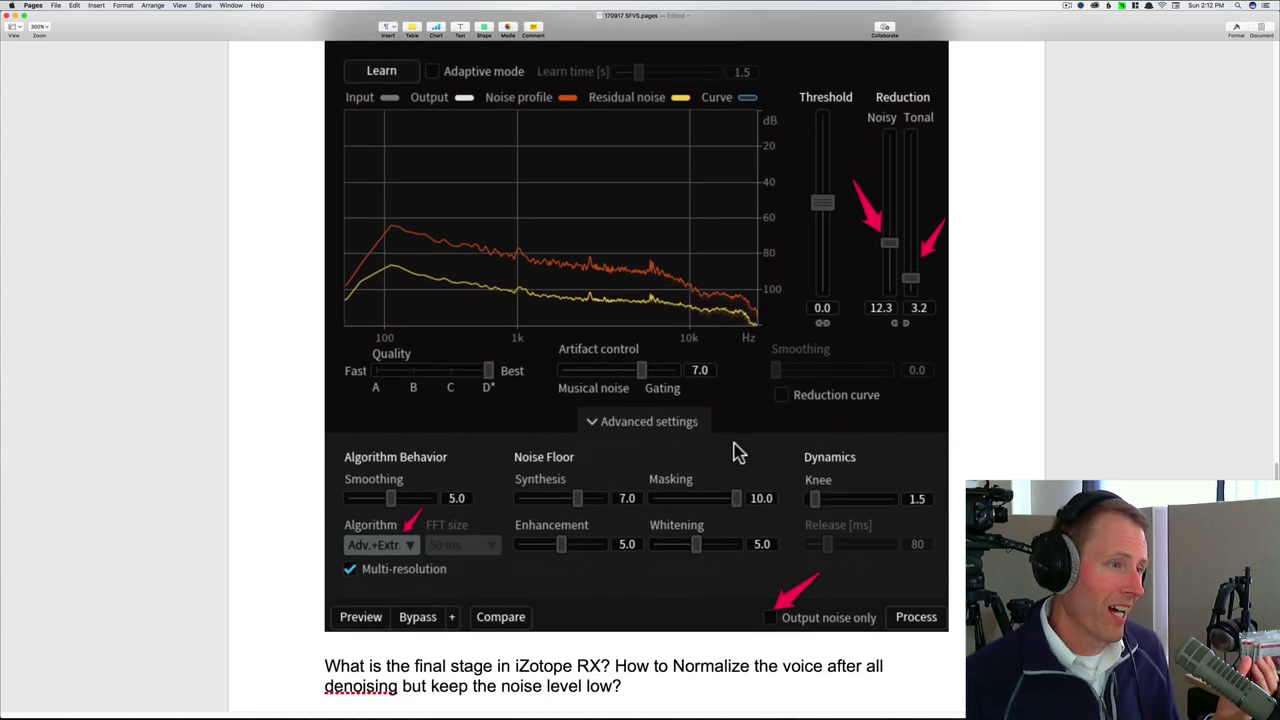
Scroll through the current email's screenshot and its closing lines
scroll(735, 452, "down", 4)
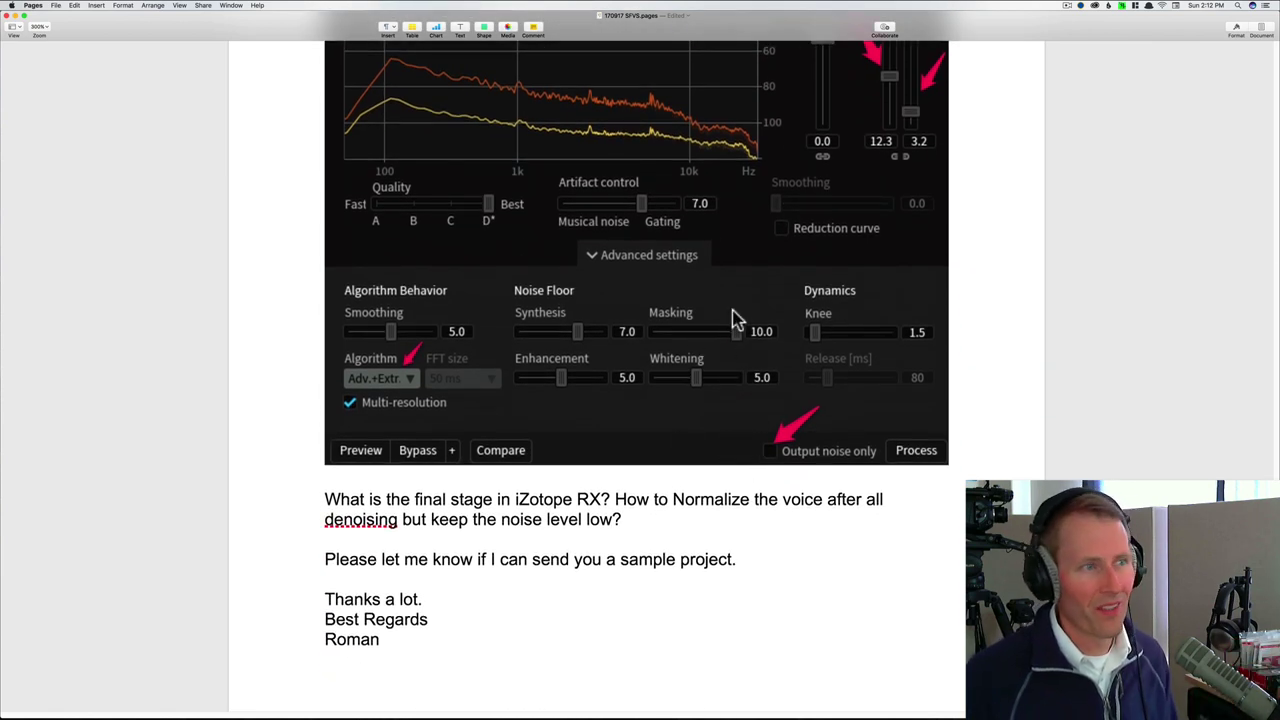
scroll(760, 295, "up", 2)
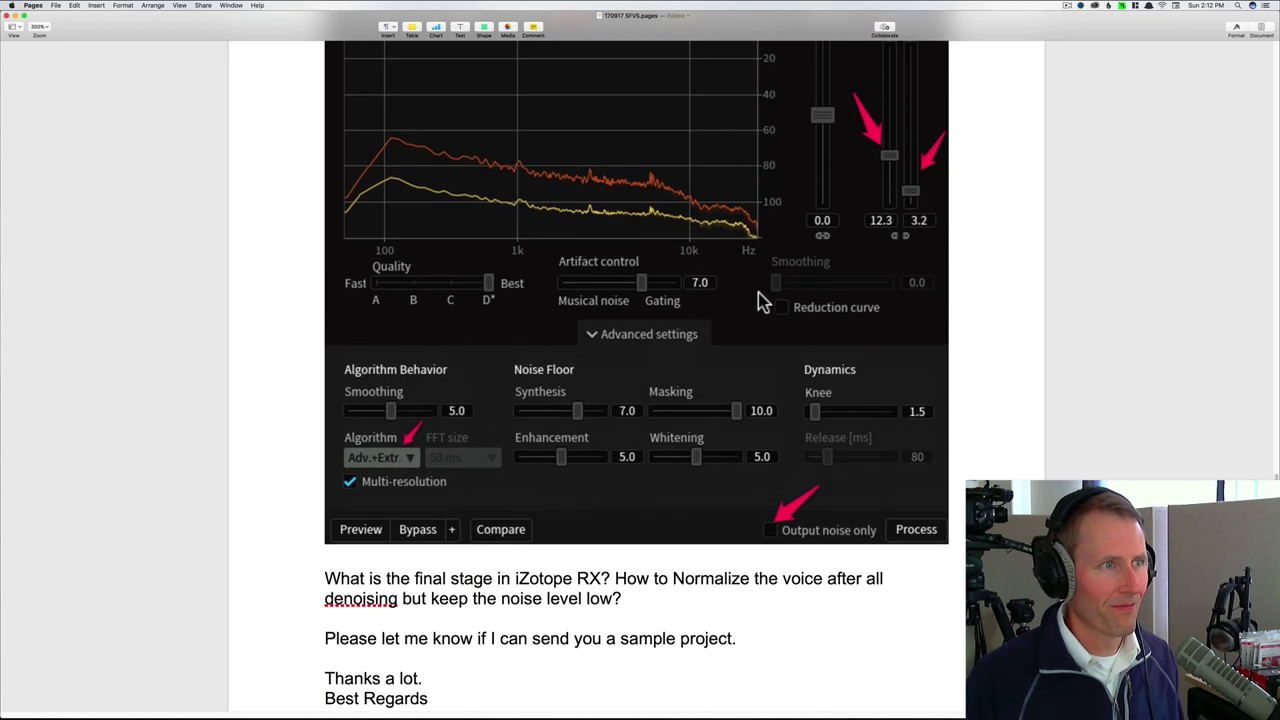
scroll(760, 300, "up", 4)
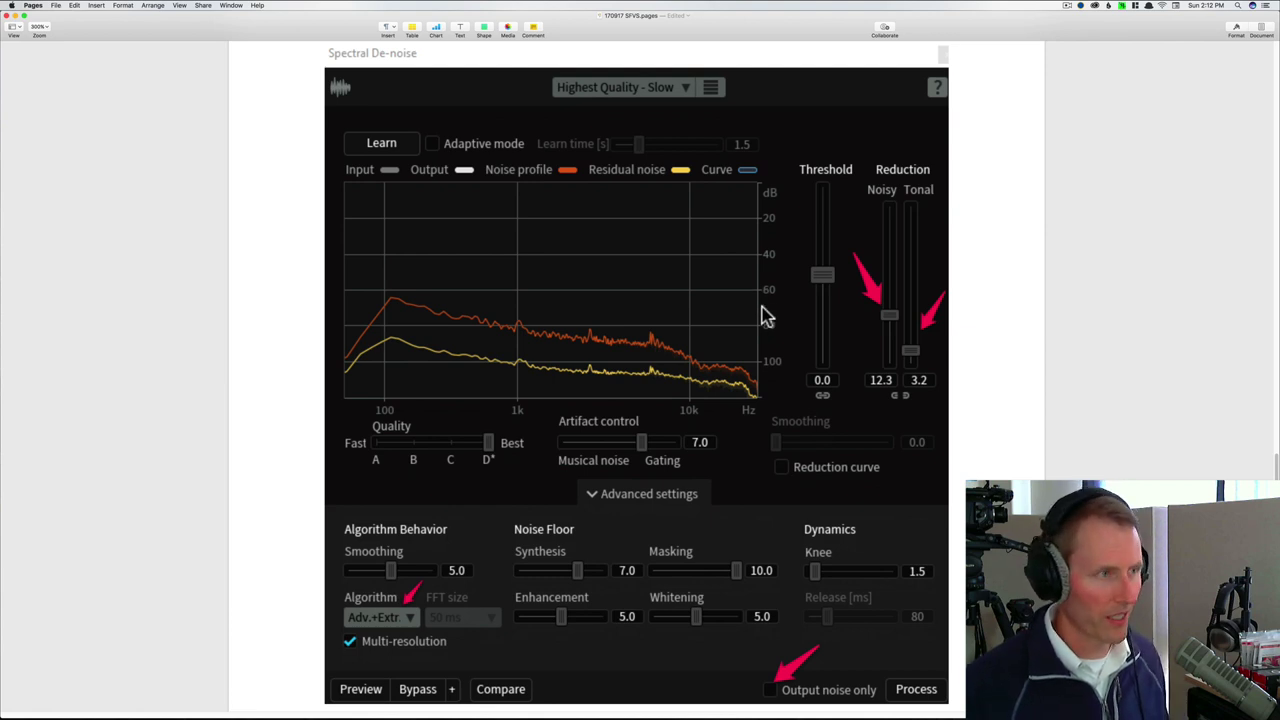
scroll(758, 318, "down", 1)
scroll(757, 322, "down", 1)
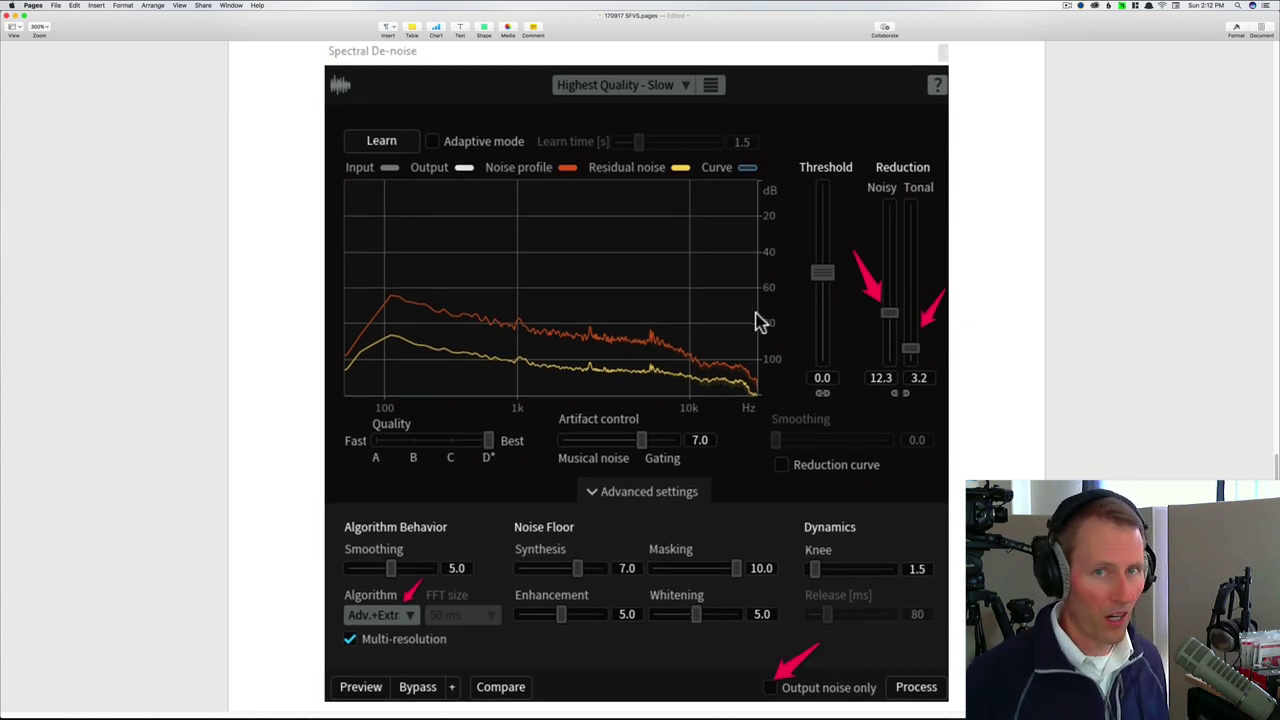
scroll(757, 322, "down", 5)
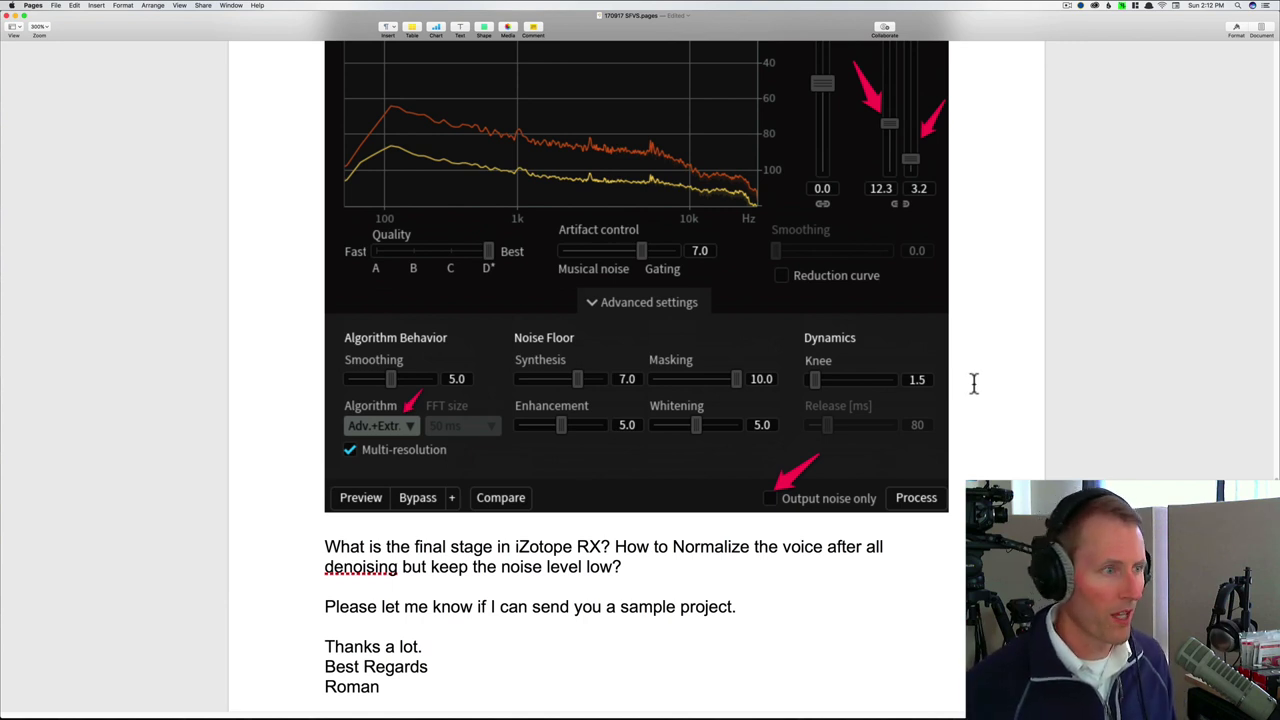
scroll(973, 384, "down", 1)
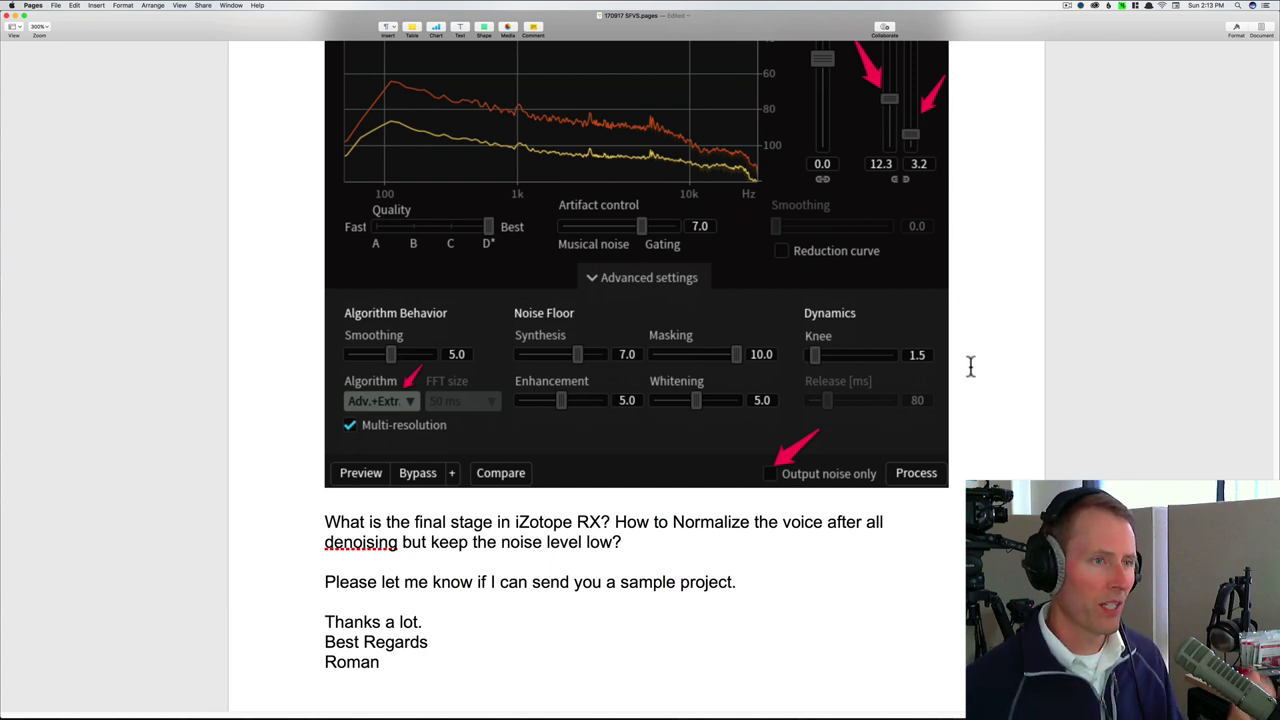
Scroll past the page break to the viewer letter about MixPre 3 headphone volume versus input gain
scroll(973, 383, "up", 5)
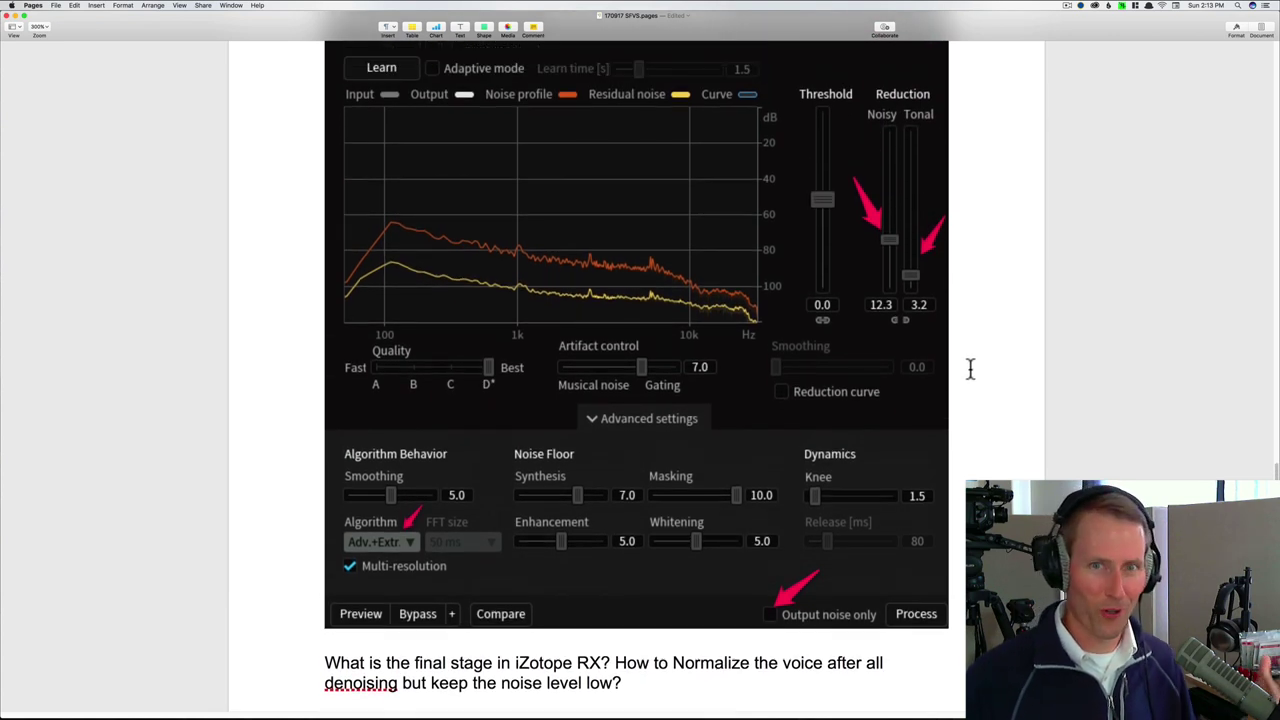
scroll(970, 365, "up", 3)
scroll(970, 360, "down", 5)
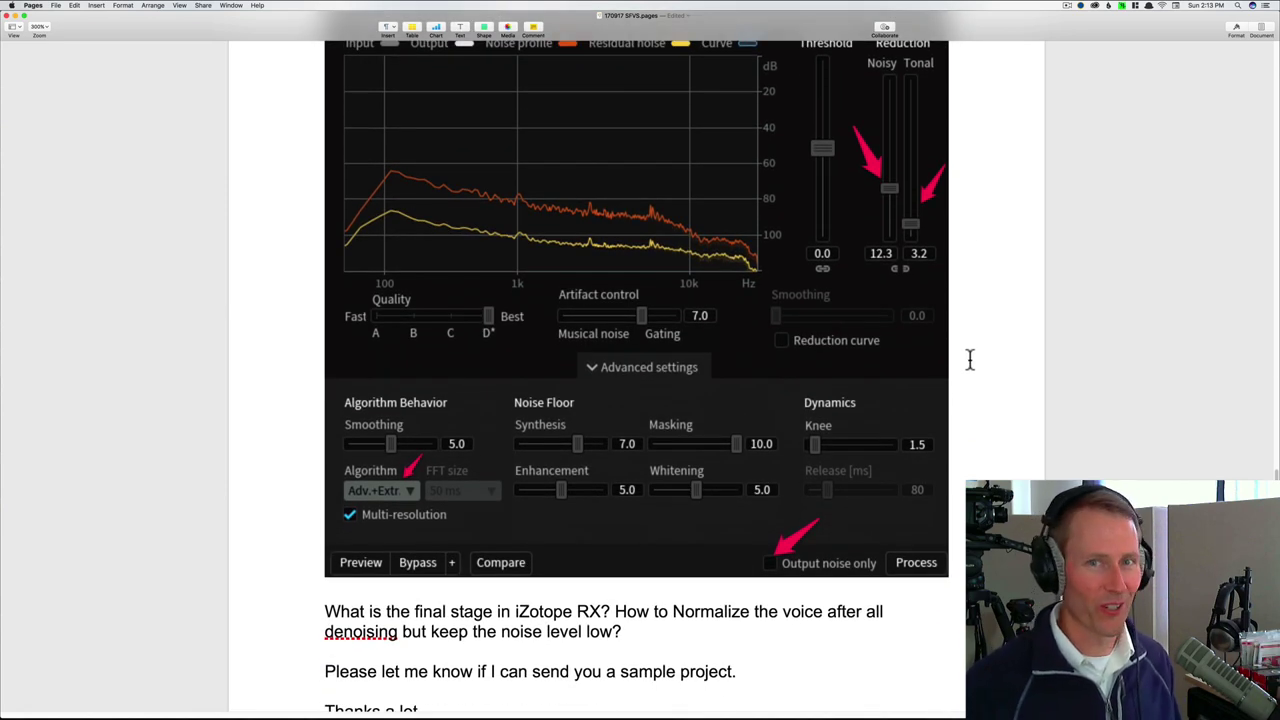
scroll(970, 360, "down", 3)
scroll(970, 360, "up", 5)
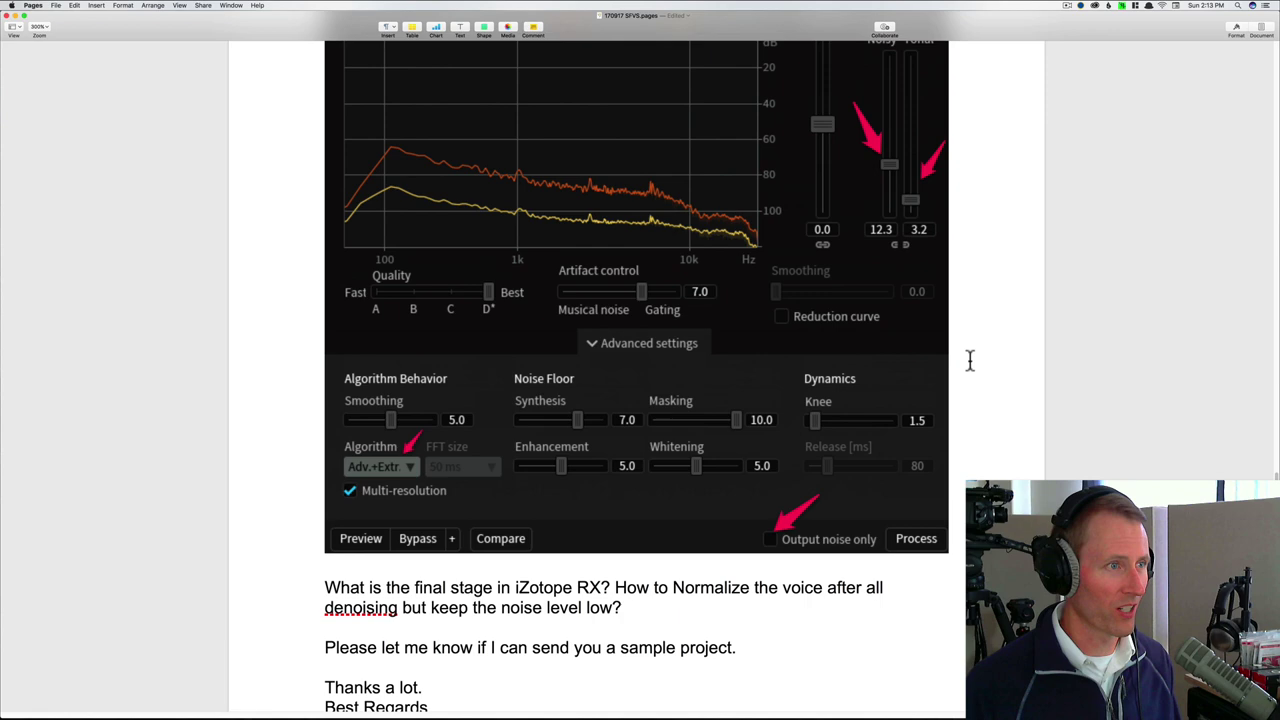
scroll(970, 360, "up", 2)
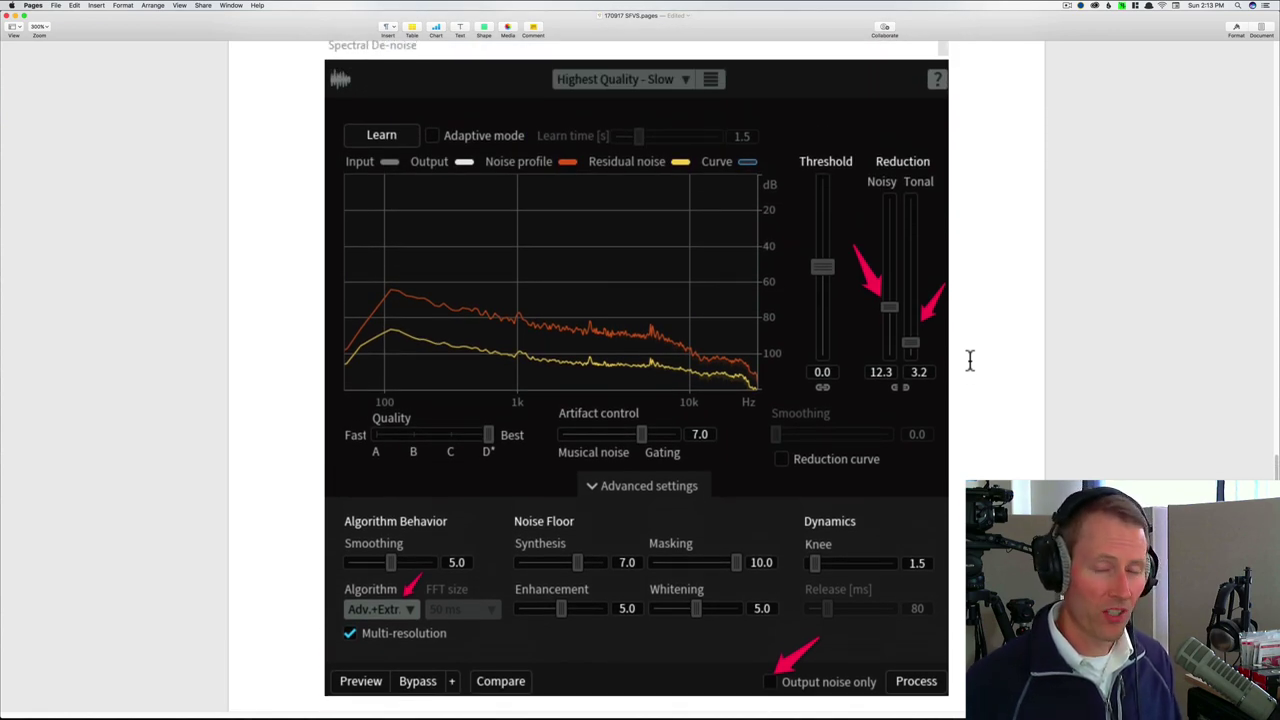
scroll(970, 360, "down", 6)
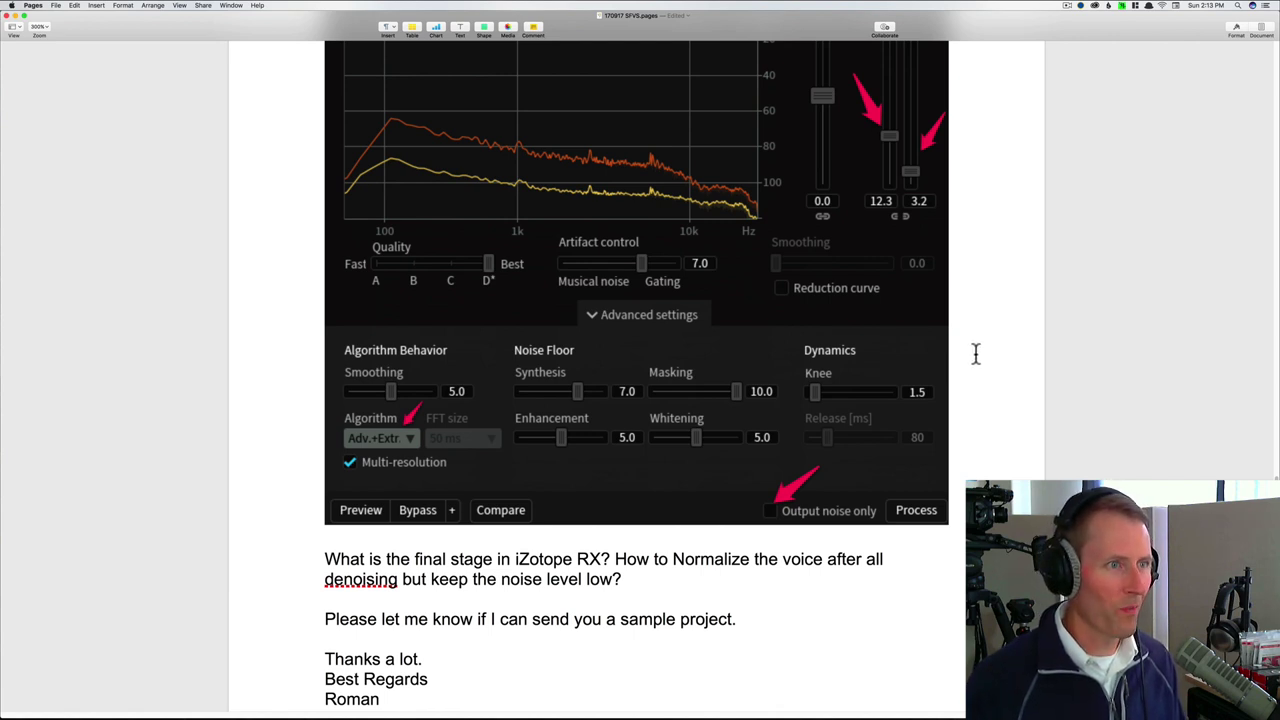
scroll(976, 353, "down", 1)
scroll(976, 353, "down", 5)
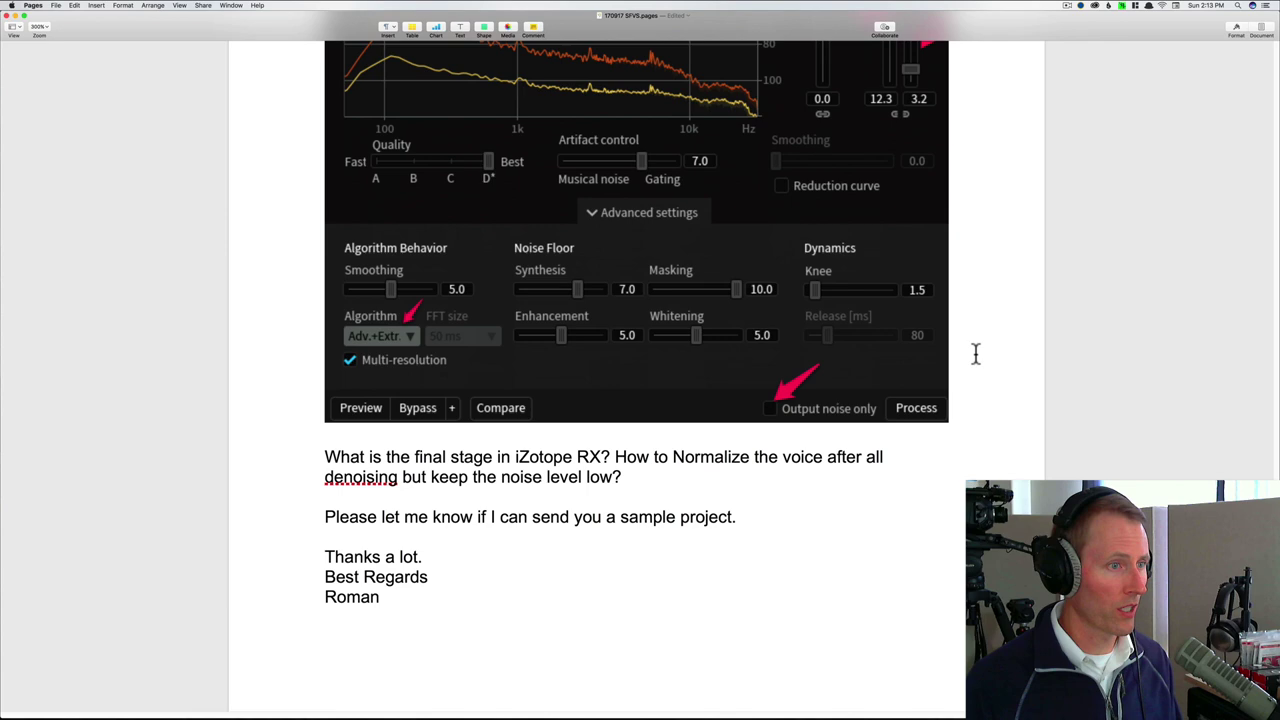
scroll(636, 380, "down", 20)
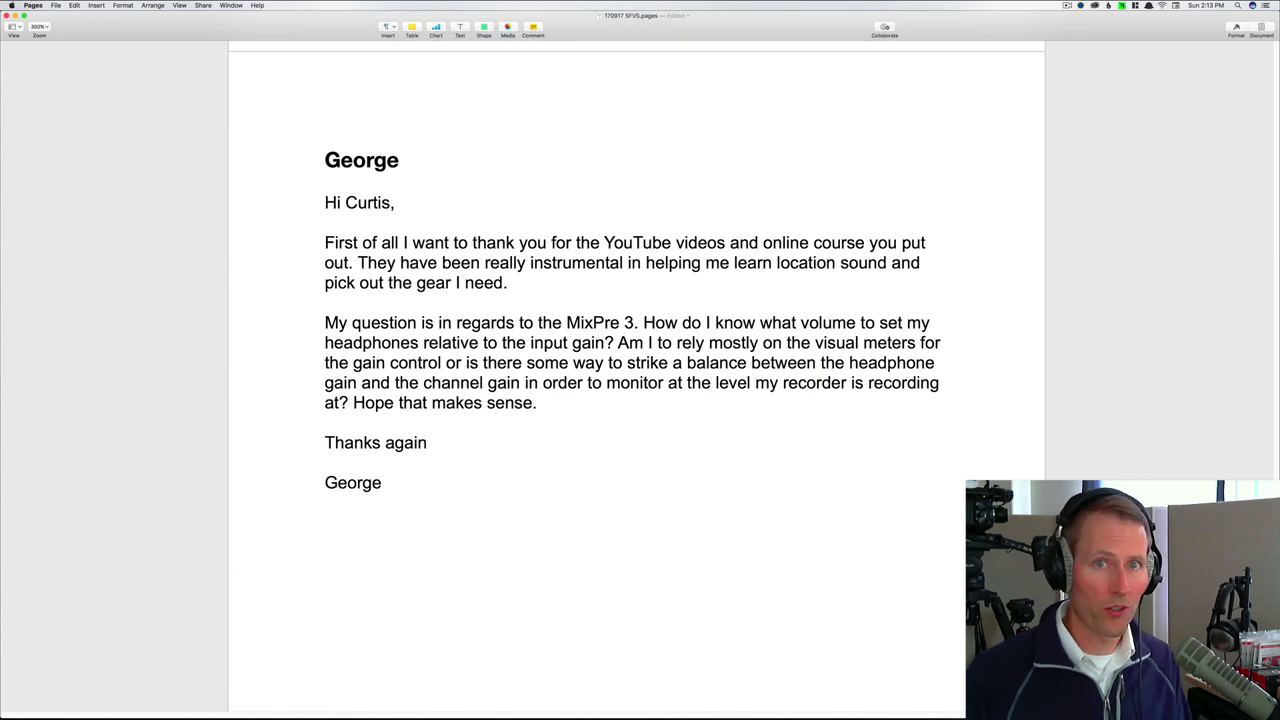